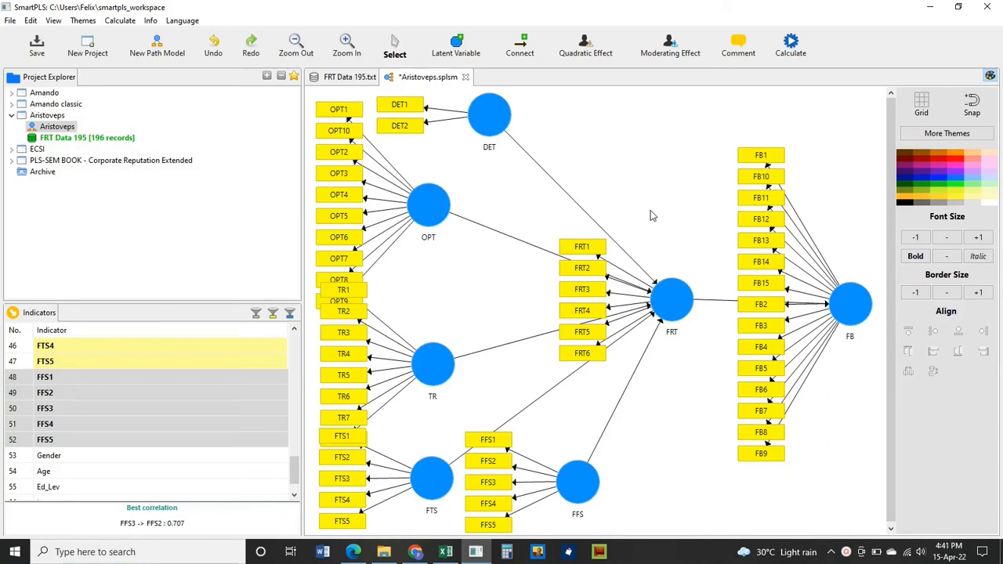
Step: Run the PLS Algorithm with the Factor weighting scheme and 5000 maximum iterations, and view the Construct Reliability and Validity results
left_click(792, 48)
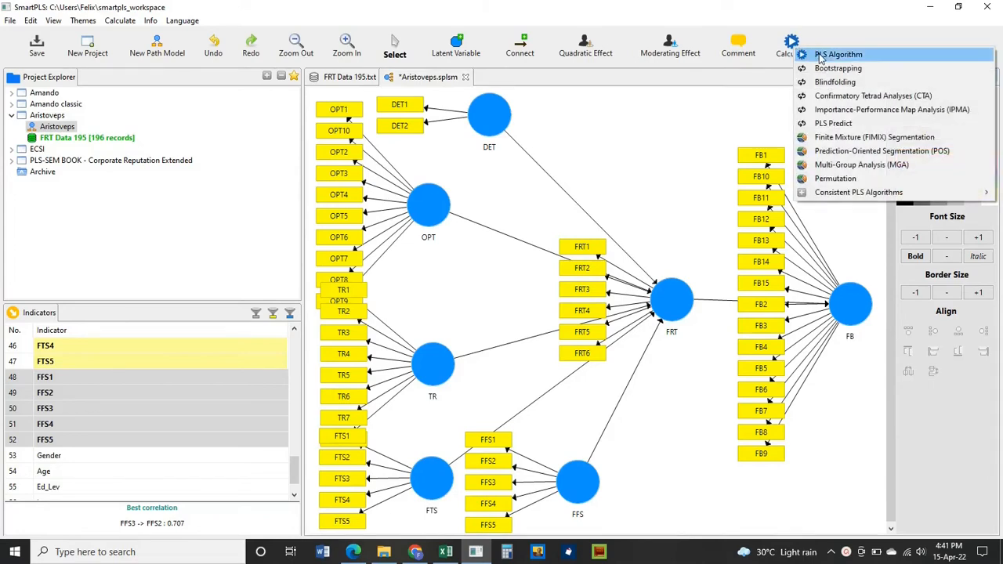
left_click(821, 56)
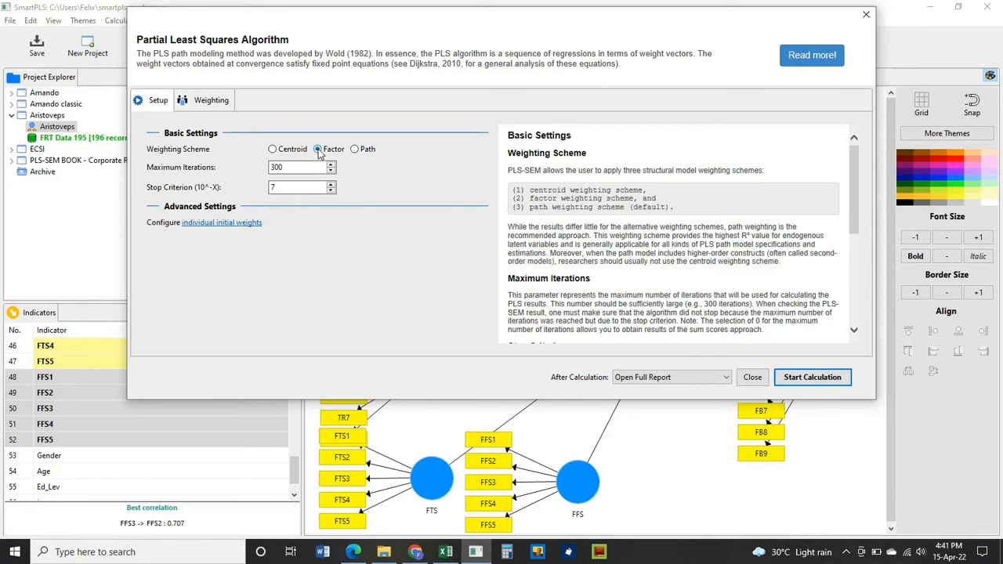
double_click(267, 167)
type("5000")
left_click(820, 376)
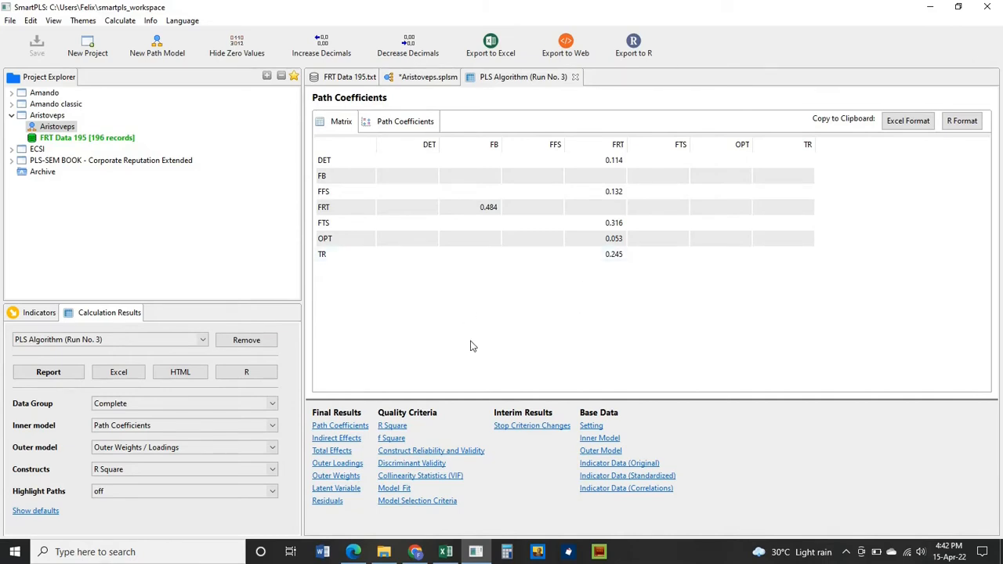
left_click(423, 452)
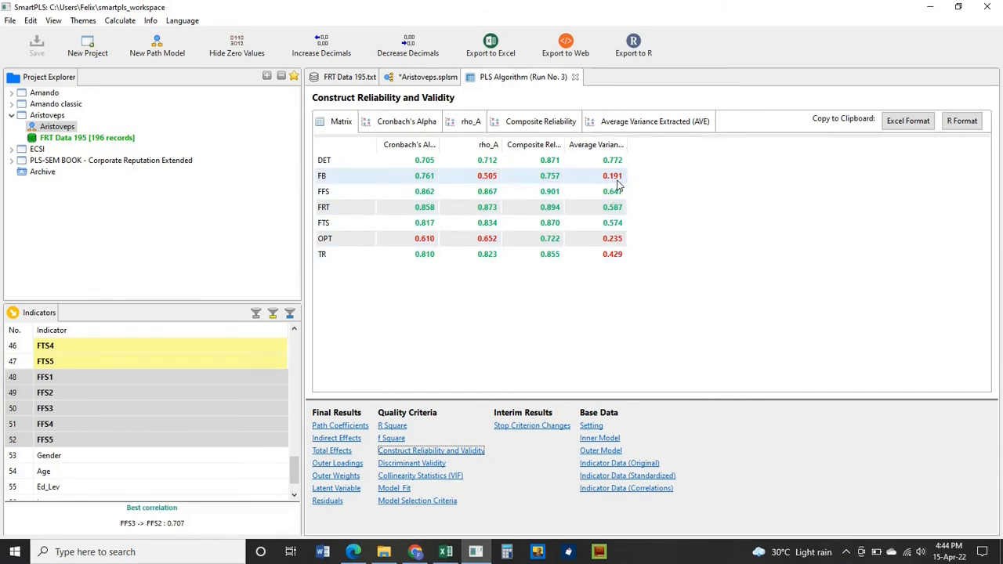
Step: Delete indicators FB2, FB4, FB5, FB6, FB7, FB11, FB12 and FB15 from the FB construct in the Aristoveps path model
left_click(436, 78)
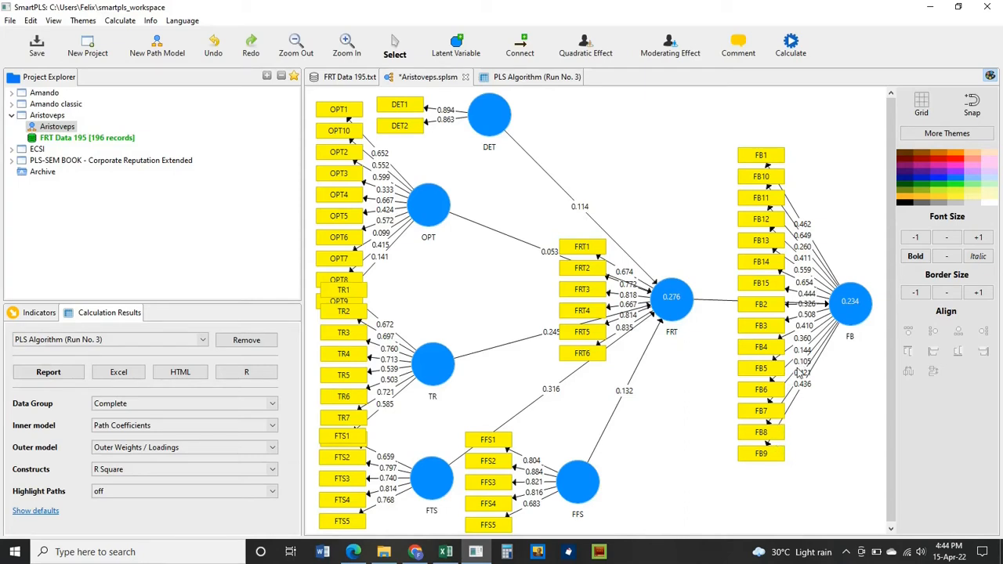
left_click(761, 416)
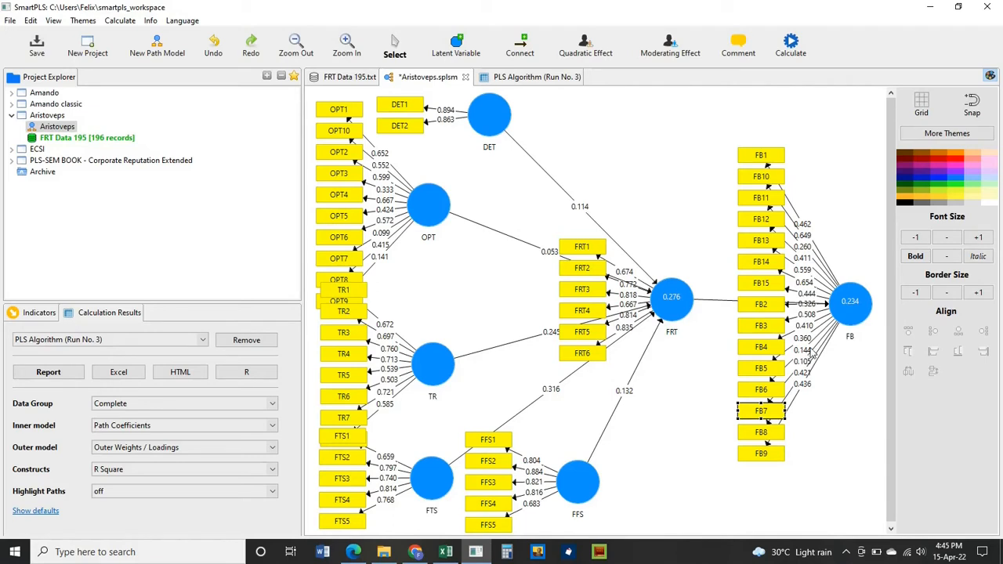
left_click(770, 392, "ctrl")
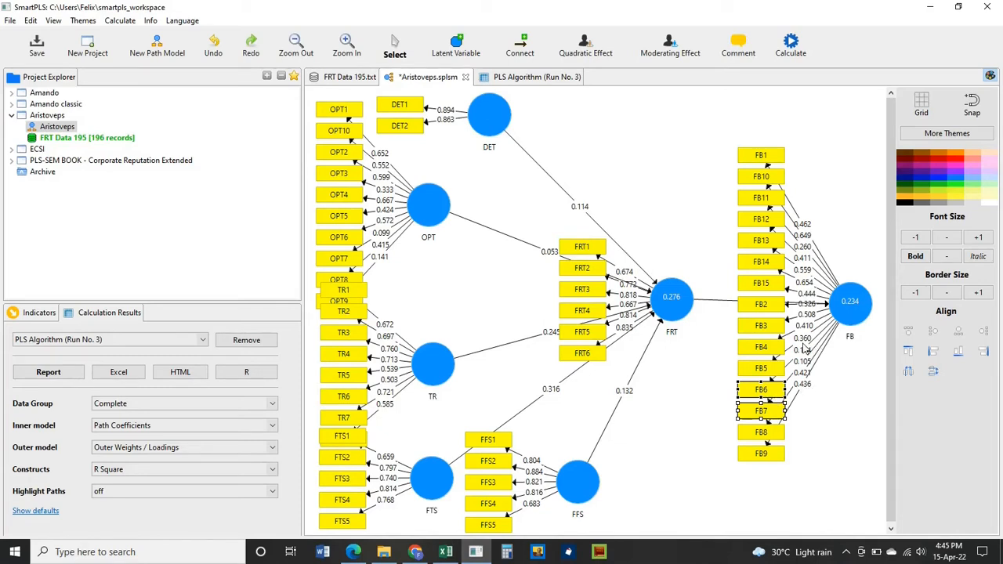
left_click(759, 375, "ctrl")
left_click(768, 359, "ctrl")
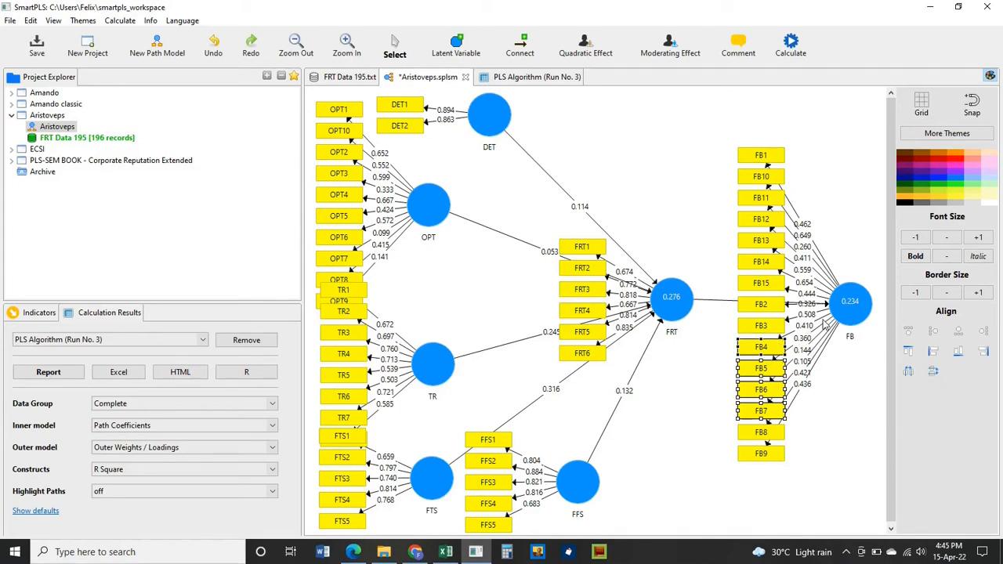
left_click(775, 307, "ctrl")
left_click(773, 286, "ctrl")
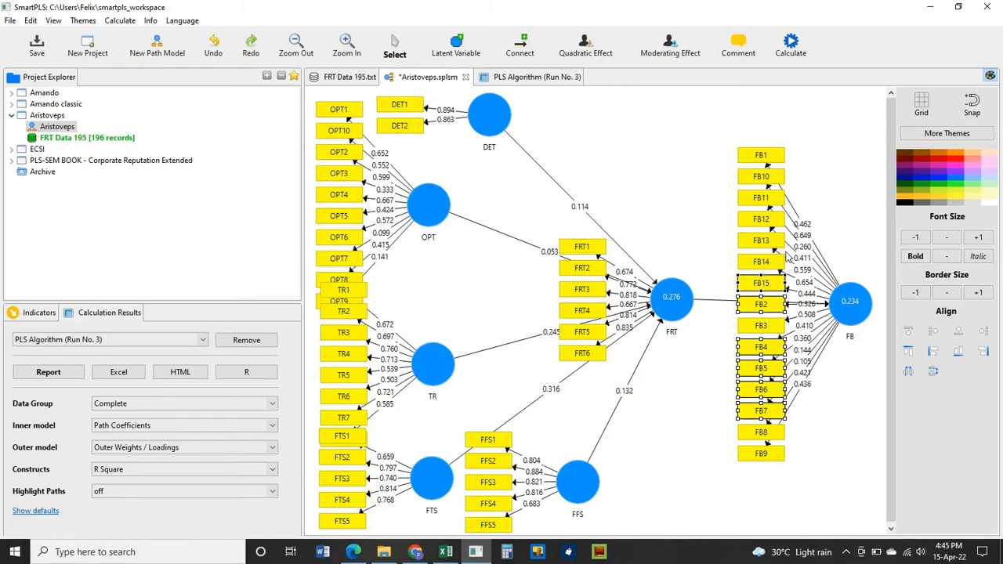
left_click(772, 225, "ctrl")
left_click(769, 203, "ctrl")
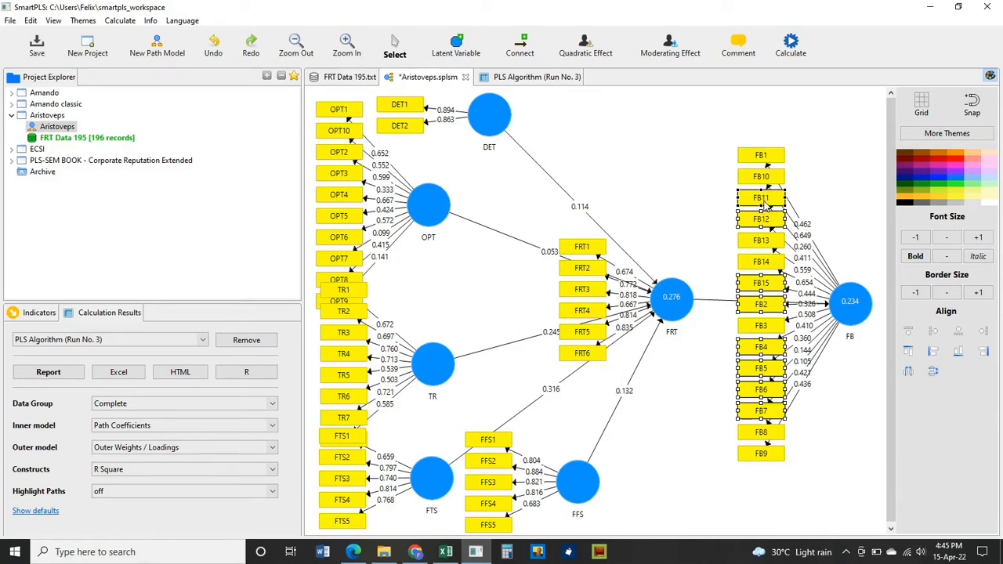
right_click(767, 206)
left_click(793, 182)
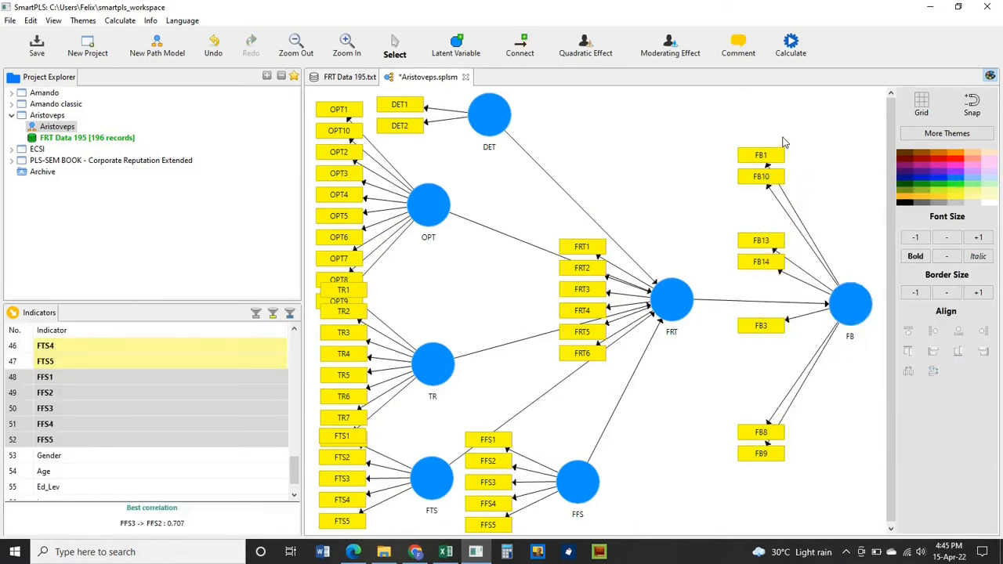
Step: Rerun the PLS Algorithm on the reduced model with the same settings and view its Construct Reliability and Validity results
left_click(791, 47)
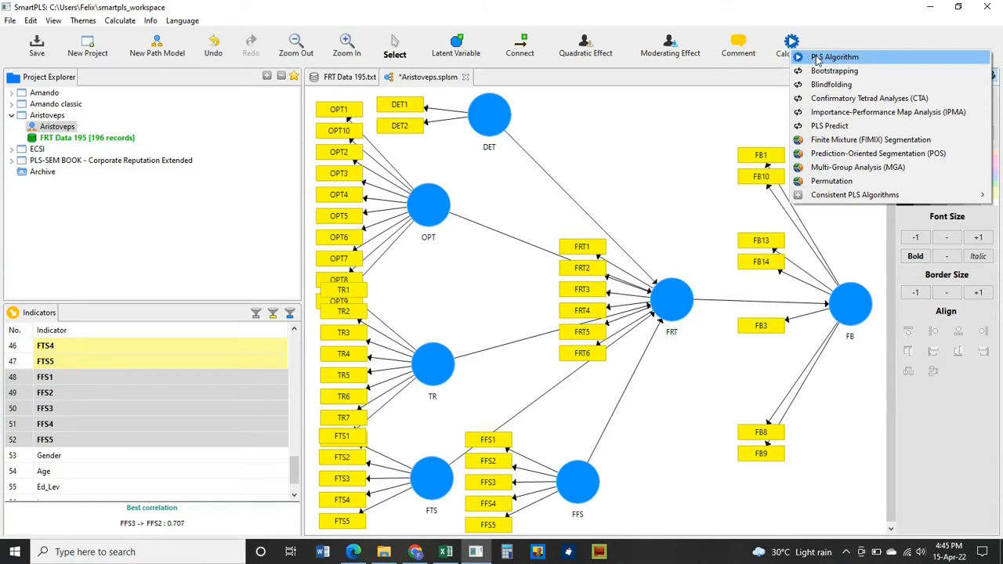
left_click(817, 59)
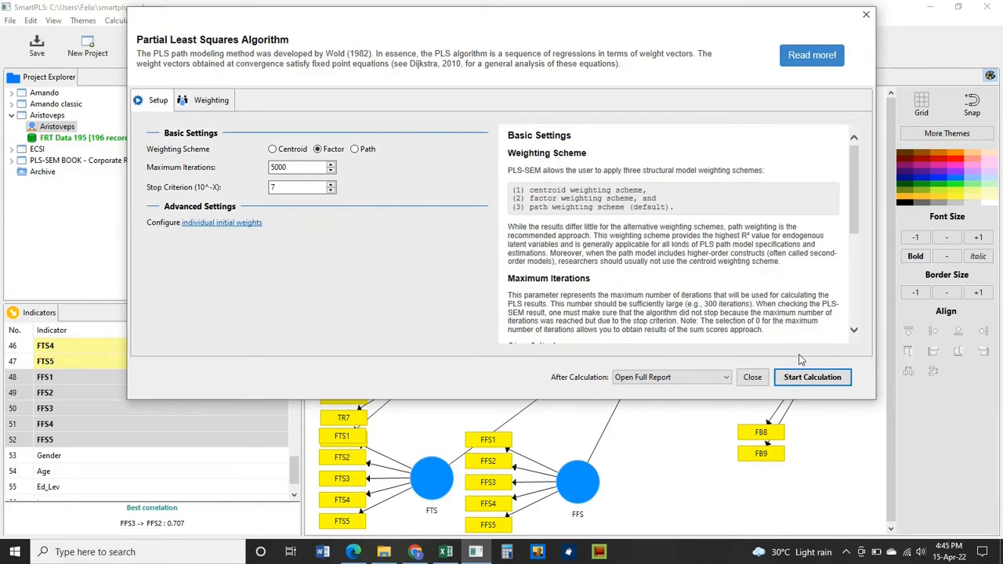
left_click(807, 377)
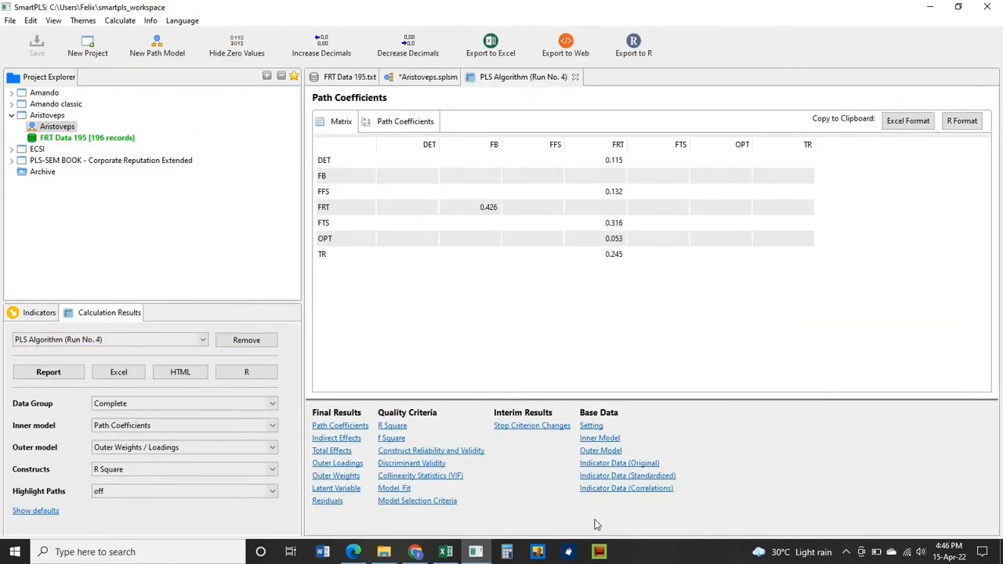
left_click(429, 452)
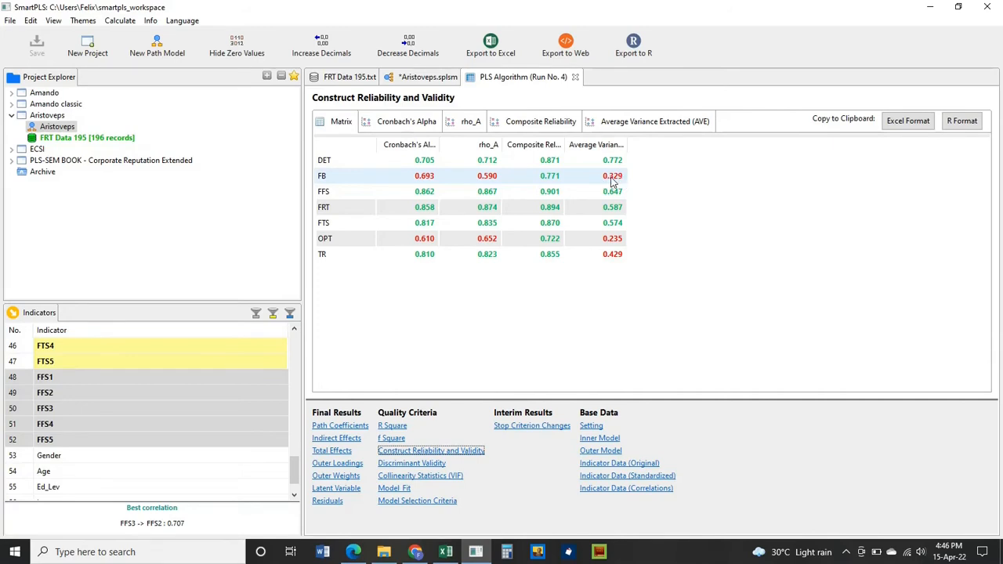
Step: Delete indicators FB1, FB3 and FB9 from the FB construct in the path model
left_click(444, 81)
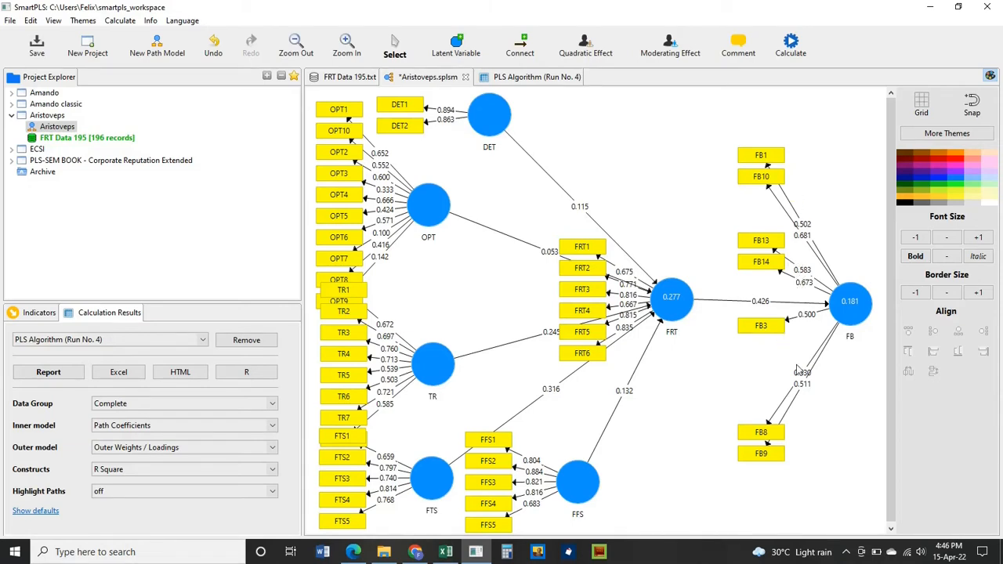
left_click(776, 160)
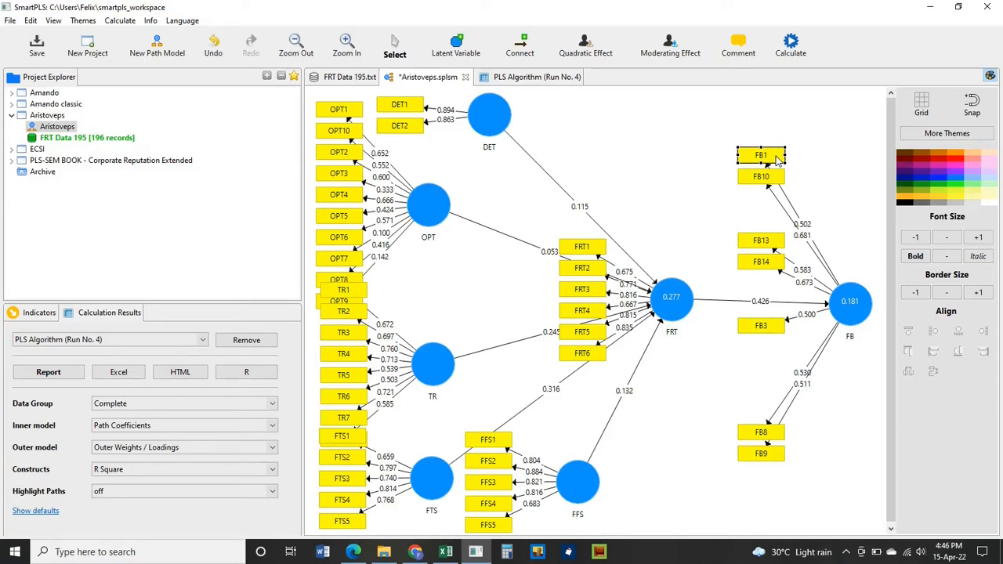
left_click(773, 327, "ctrl")
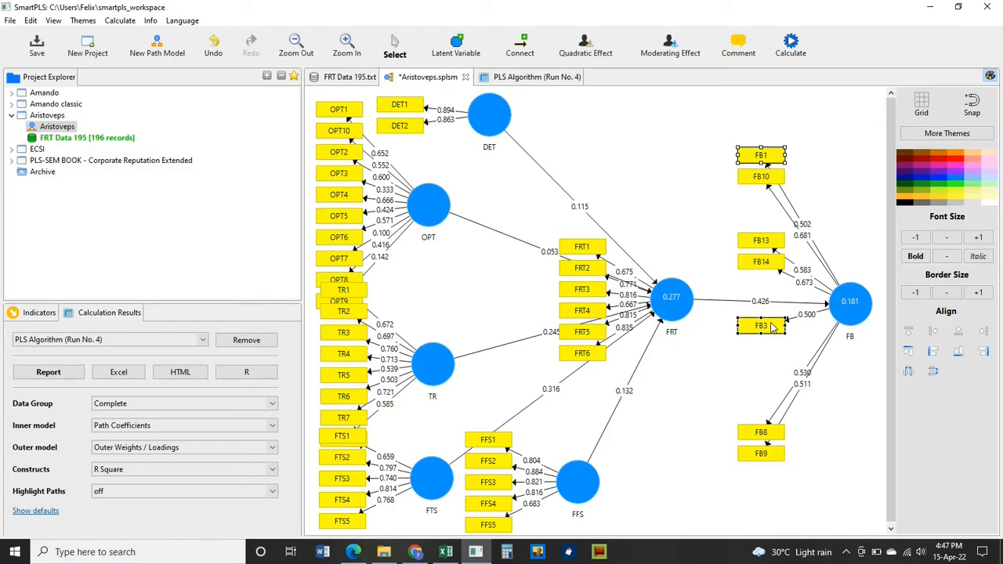
left_click(768, 461, "ctrl")
right_click(767, 457)
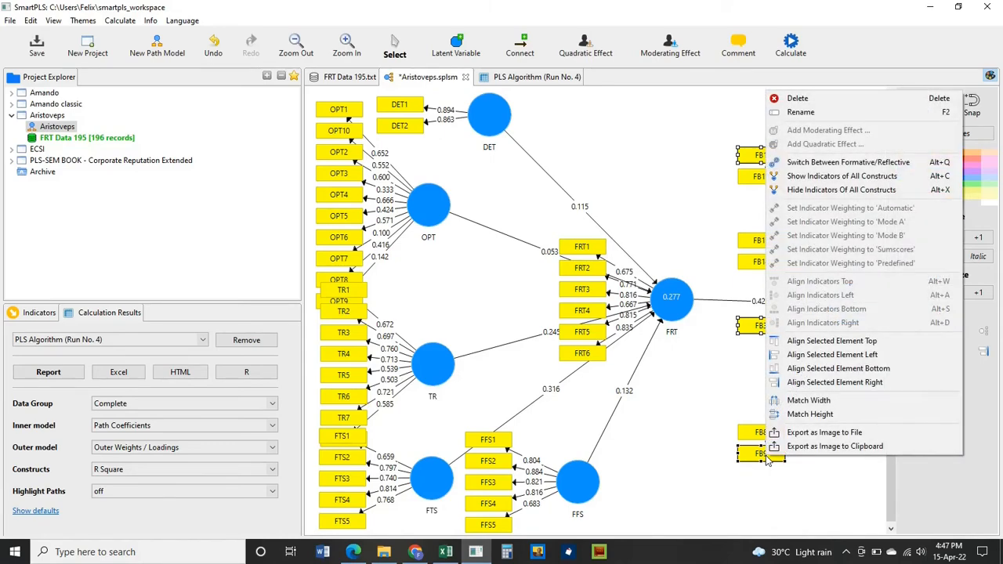
left_click(834, 102)
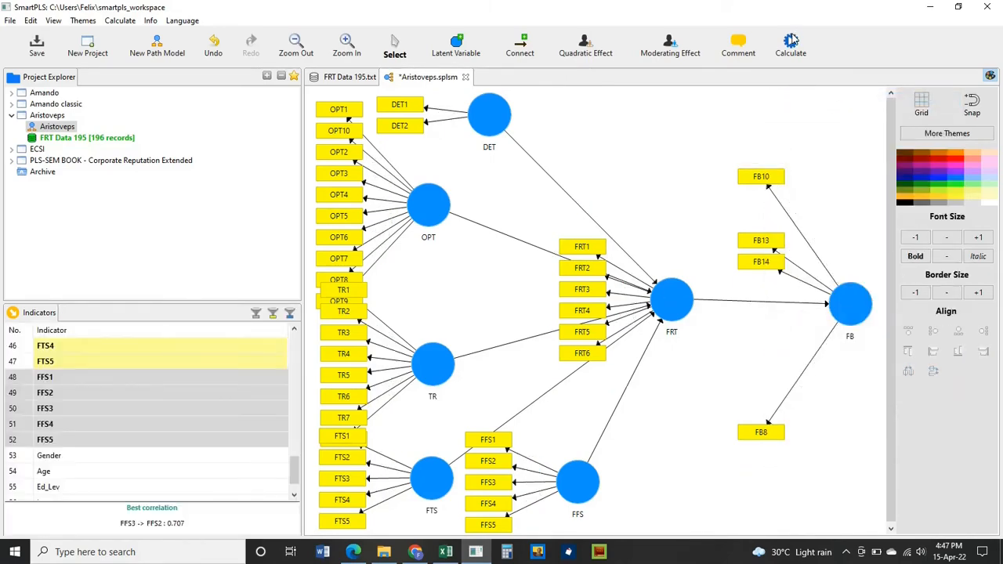
Step: Recalculate the model with the PLS Algorithm, keeping the settings, and check Construct Reliability and Validity for FB
left_click(791, 43)
left_click(814, 43)
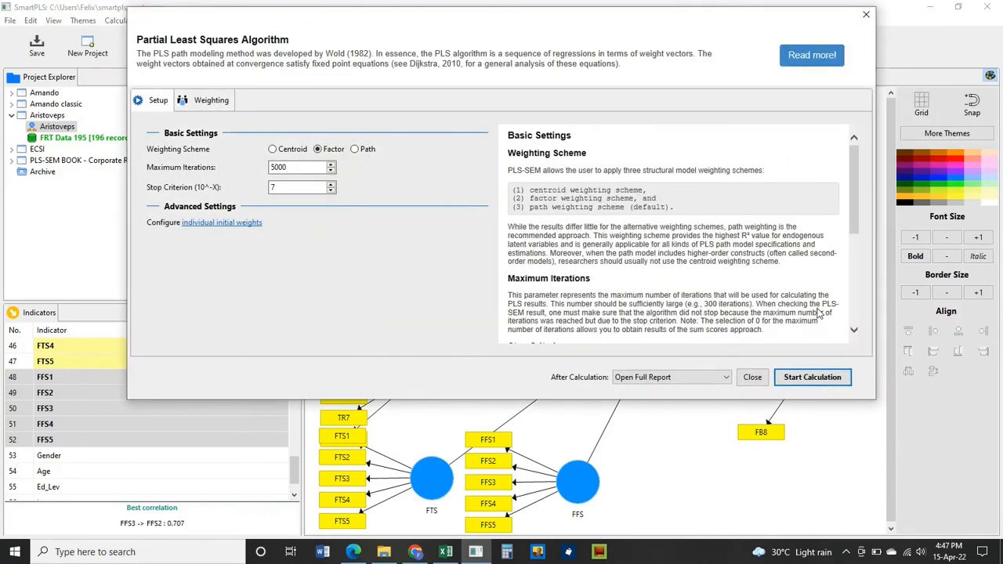
left_click(793, 375)
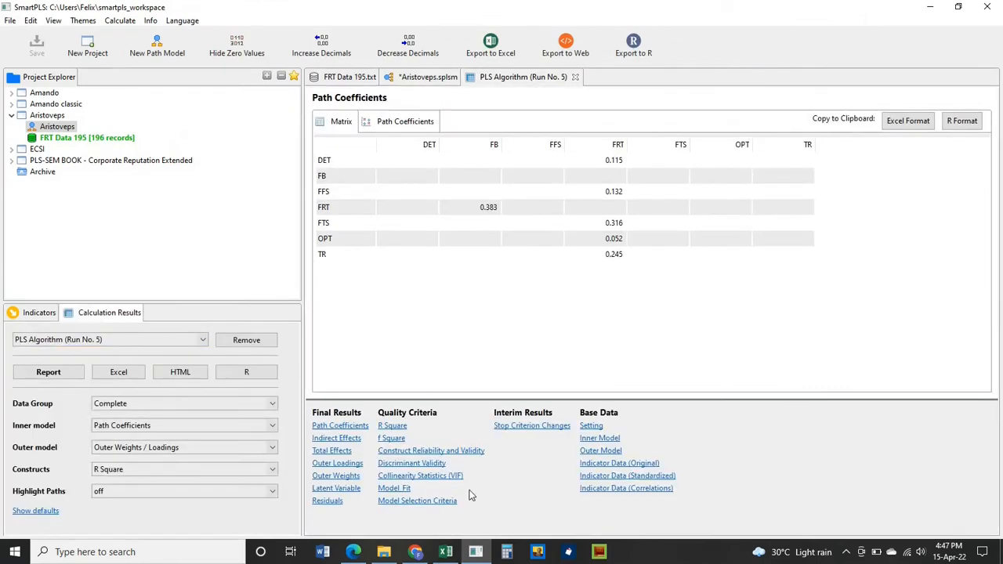
left_click(431, 452)
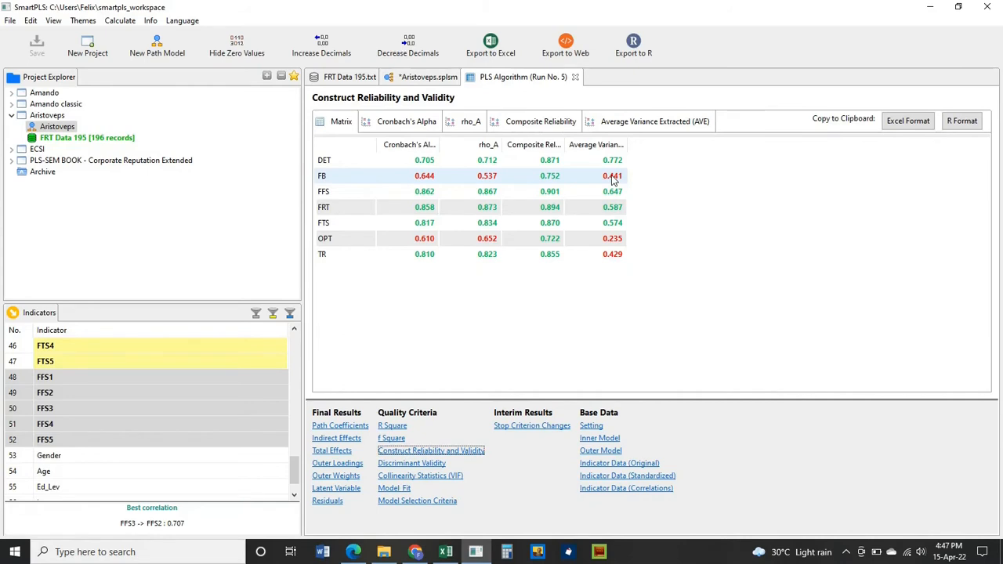
Step: Delete indicator FB8 from the FB construct in the path model
left_click(416, 79)
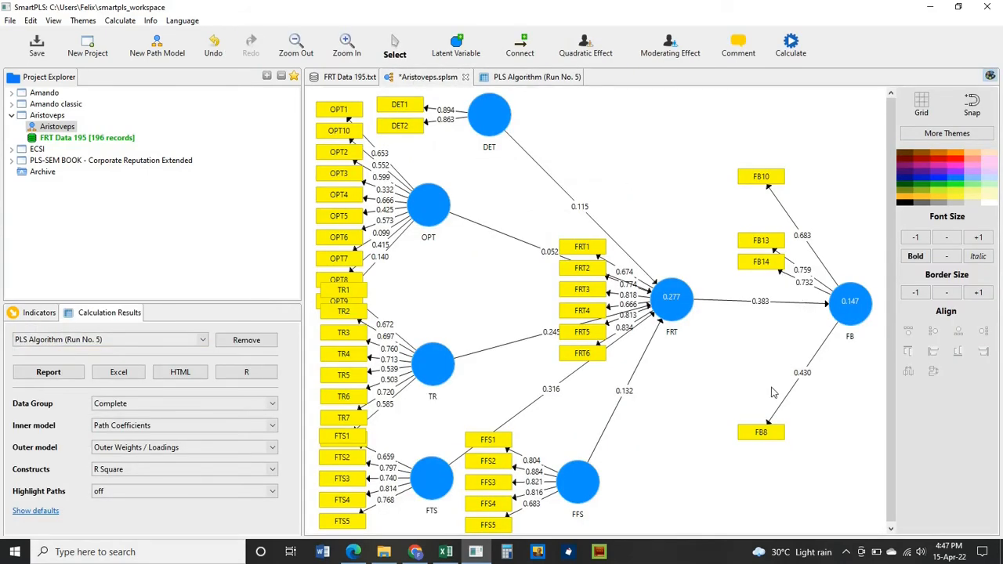
left_click(762, 436)
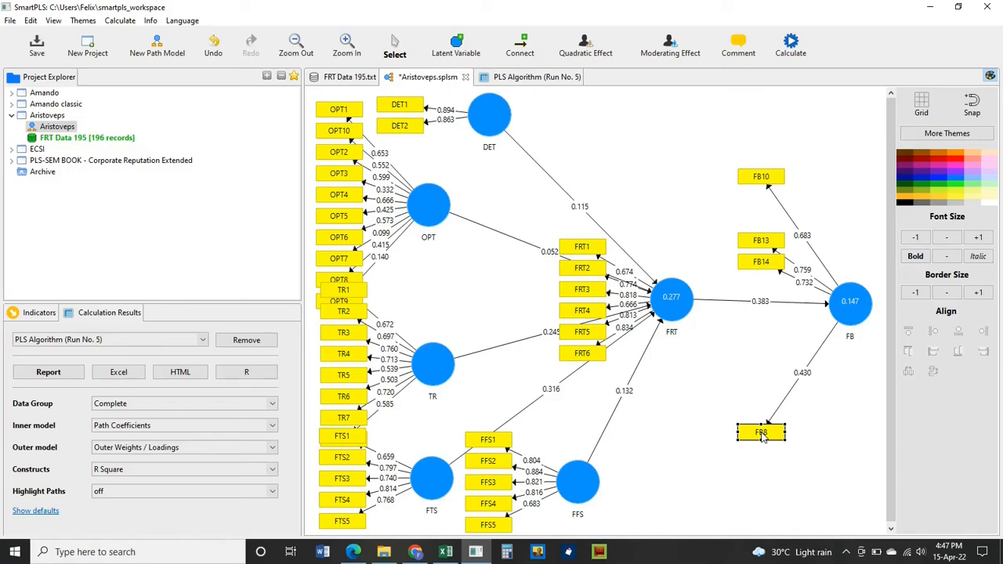
right_click(762, 437)
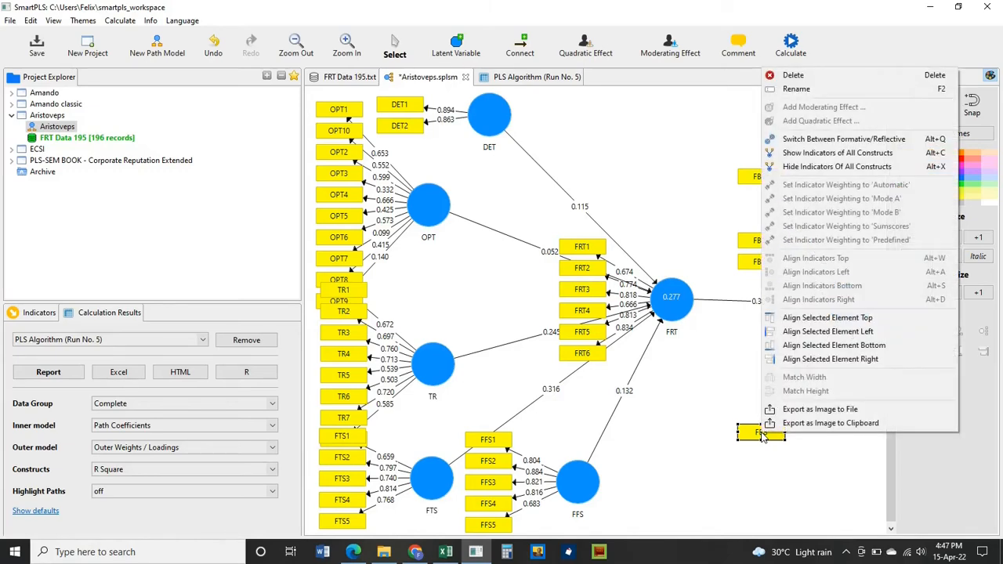
left_click(829, 75)
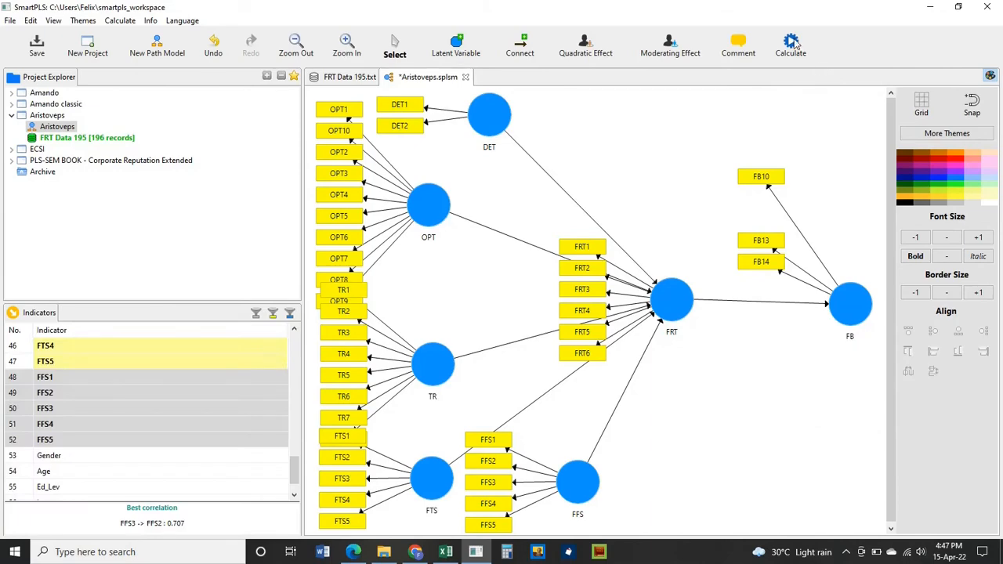
Step: Run the PLS Algorithm again without FB8 and view the Construct Reliability and Validity results
left_click(792, 44)
left_click(811, 74)
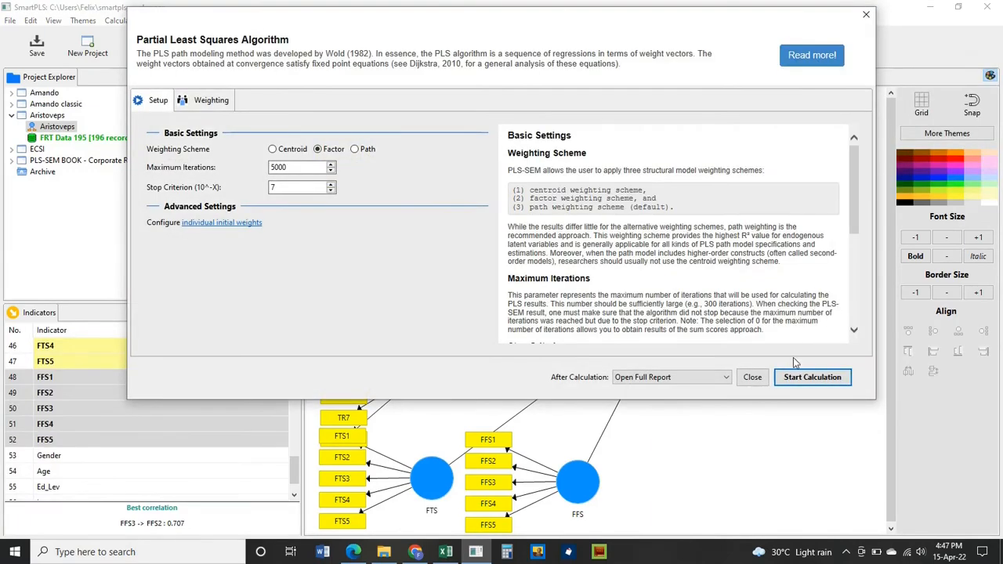
left_click(785, 380)
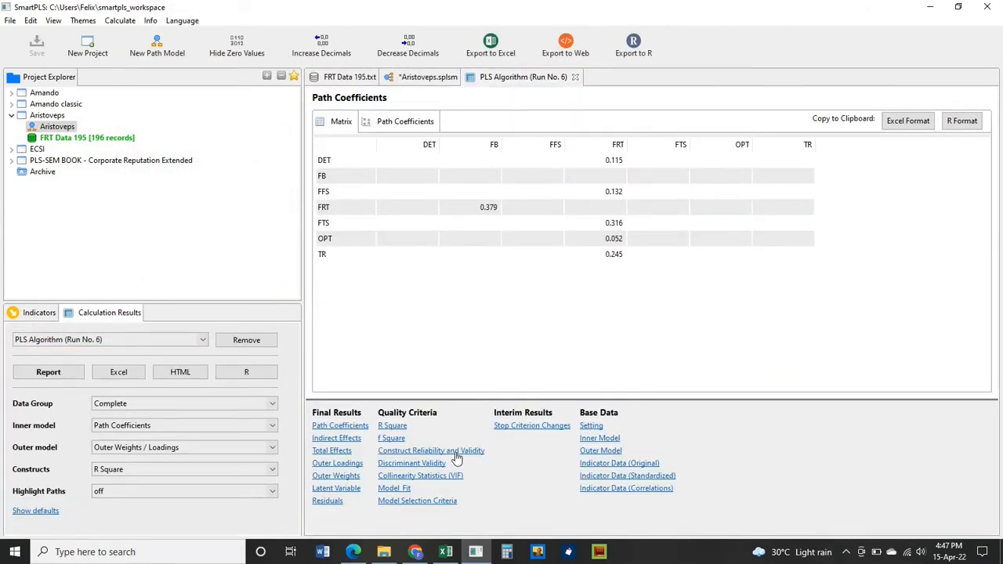
left_click(455, 452)
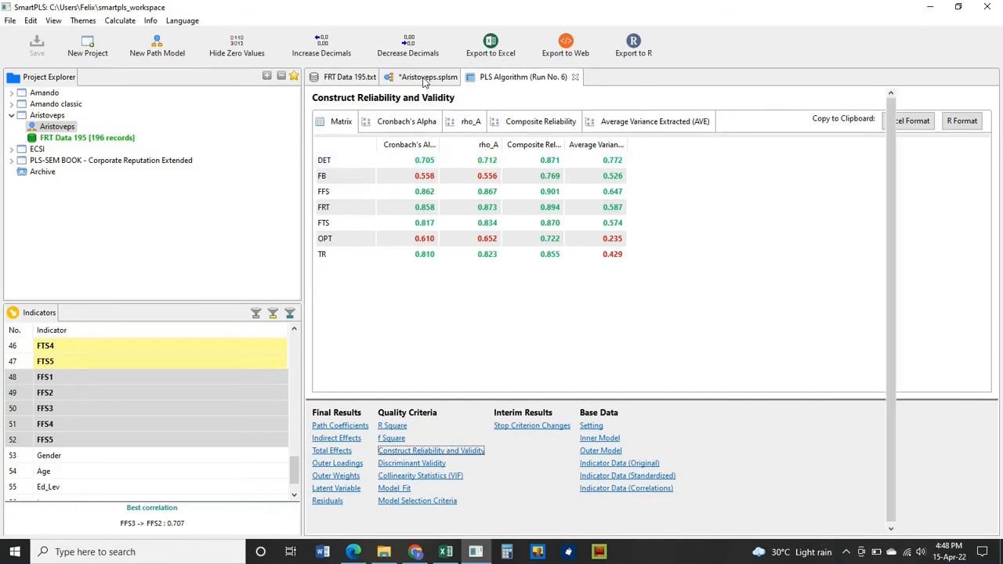
Step: Rearrange the OPT and DET constructs in the path model so OPT's indicators no longer overlap the DET and TR indicators
left_click(424, 78)
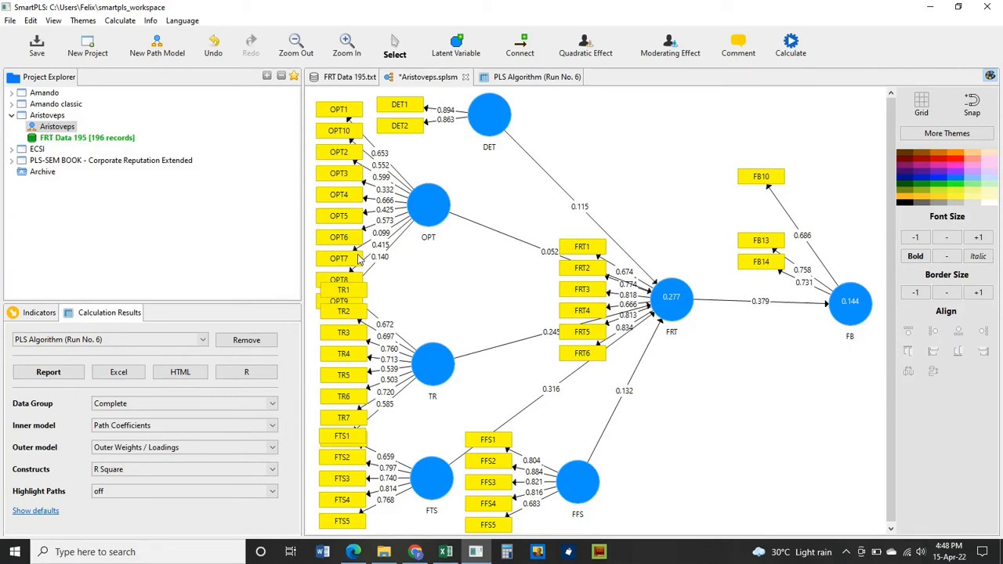
left_click_drag(423, 215, 451, 203)
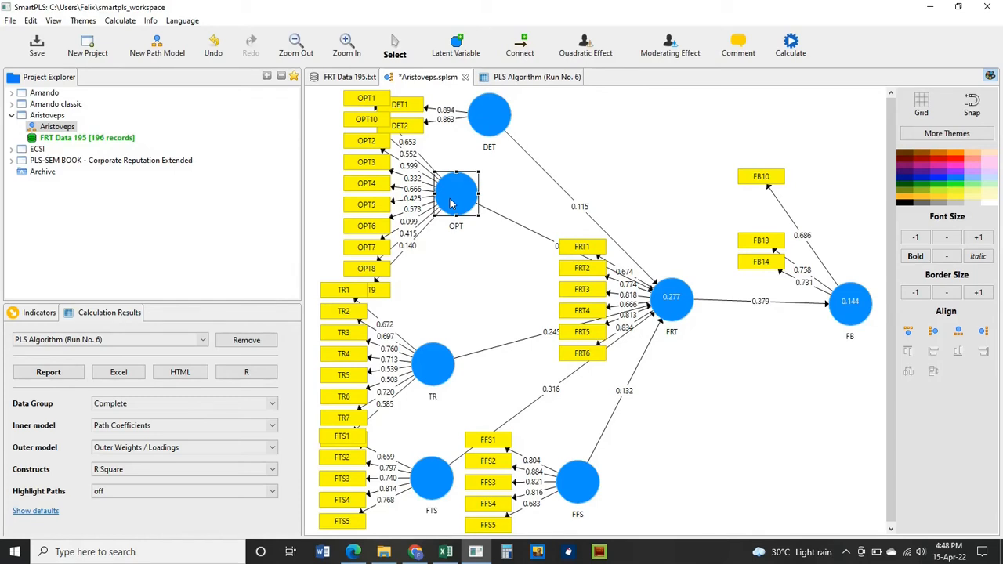
left_click_drag(484, 119, 604, 115)
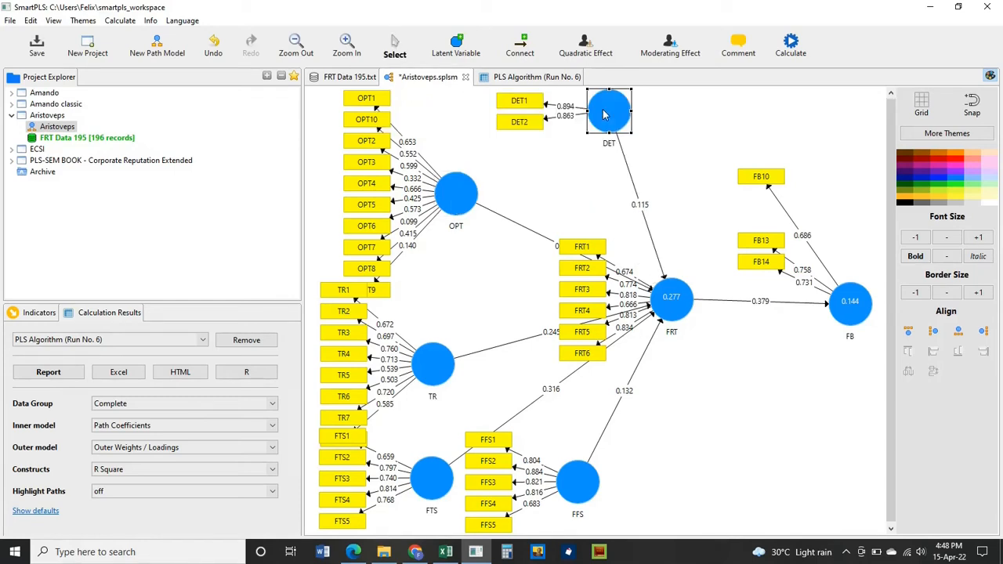
left_click_drag(471, 209, 505, 212)
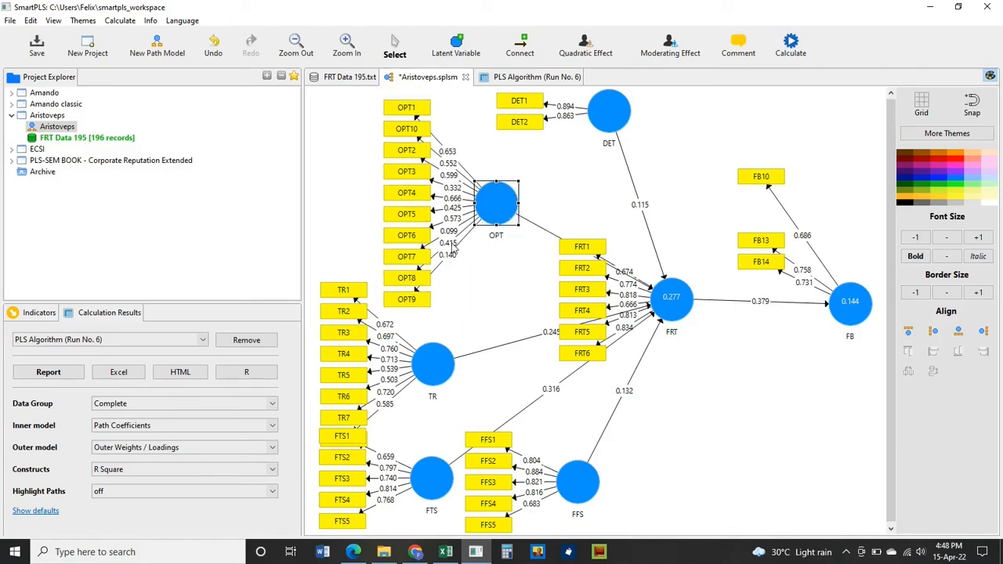
Step: Delete the low-loading indicators OPT3, OPT5, OPT7, OPT8 and OPT9 from the OPT construct in the path model
left_click(426, 298)
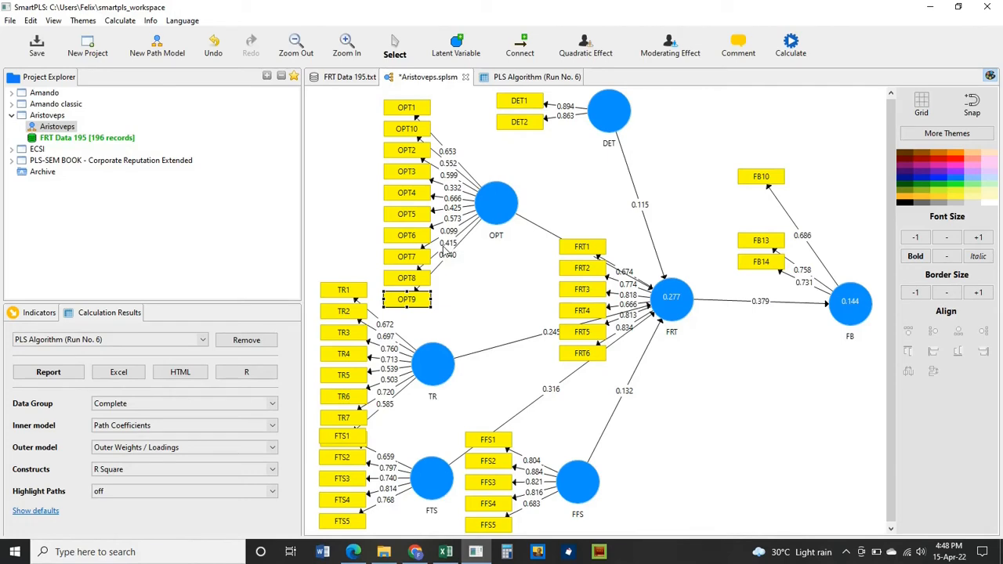
left_click(423, 279, "ctrl")
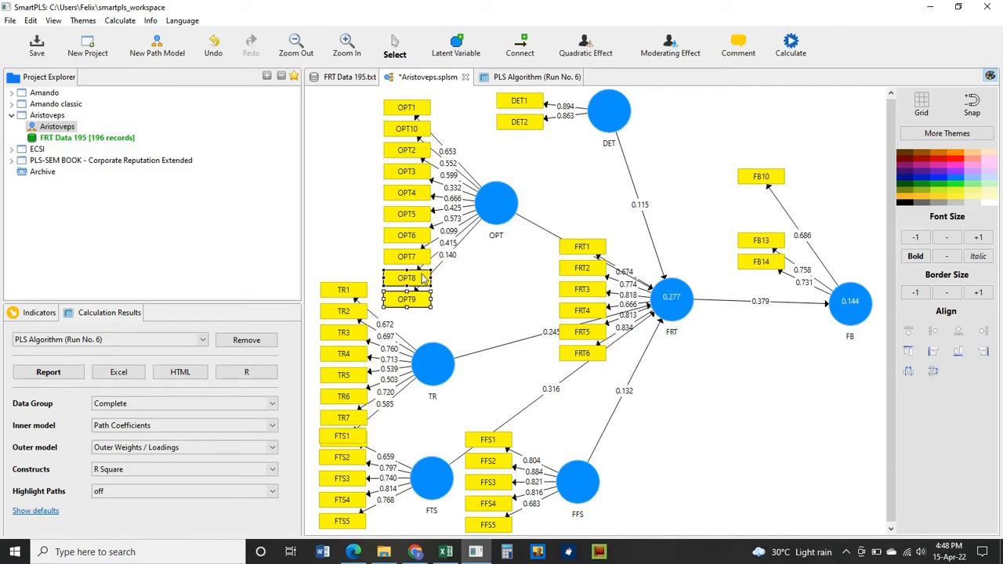
left_click(421, 259, "ctrl")
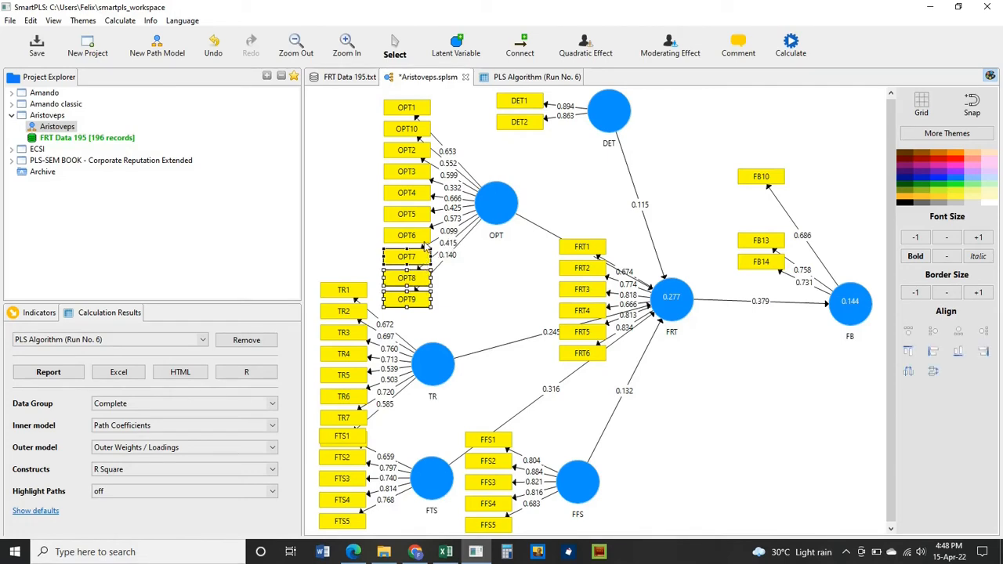
left_click(420, 219, "ctrl")
left_click(420, 179, "ctrl")
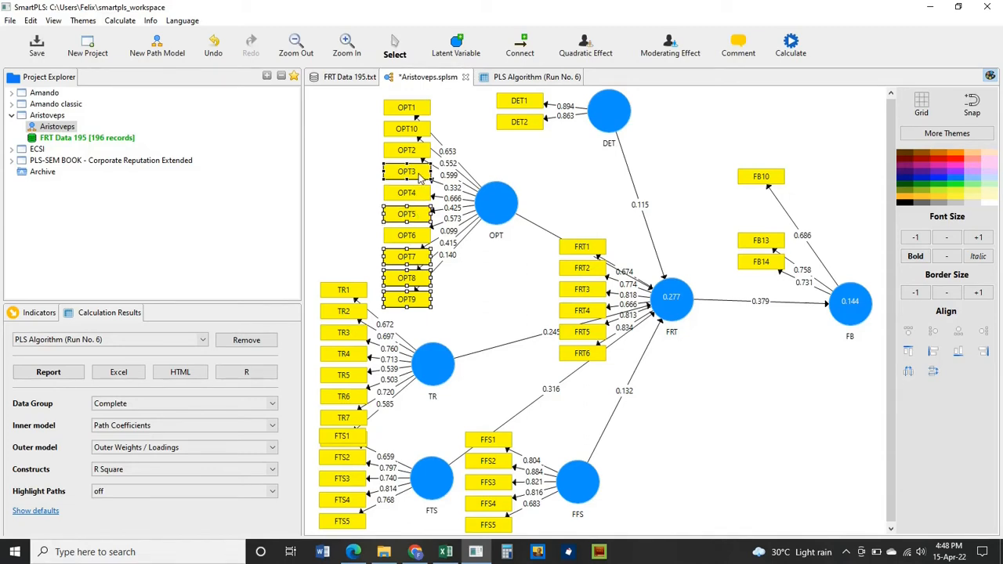
right_click(419, 179)
left_click(436, 182)
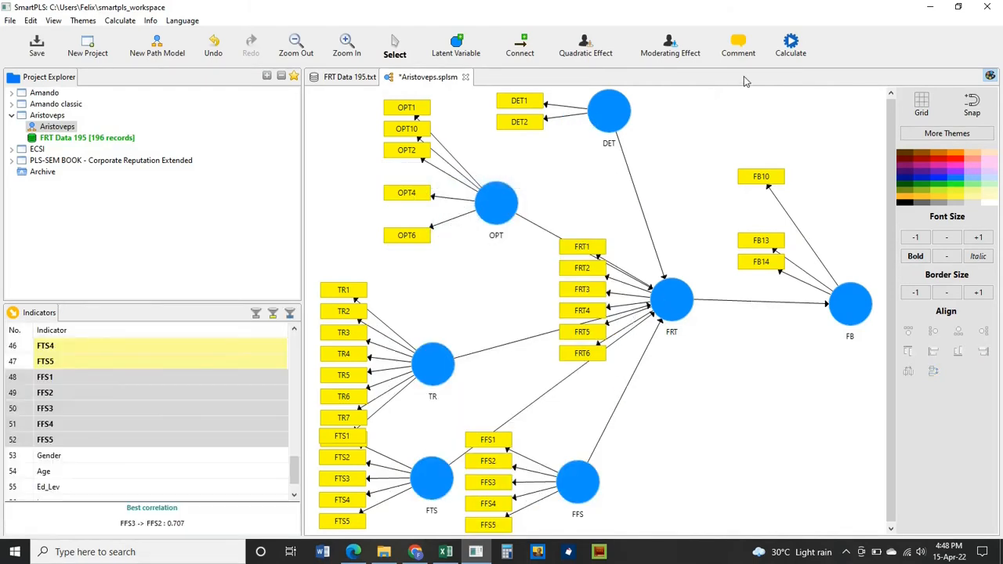
Step: Run the PLS Algorithm with the reduced OPT indicators, keeping the settings, and open the Construct Reliability and Validity results
left_click(792, 49)
left_click(823, 54)
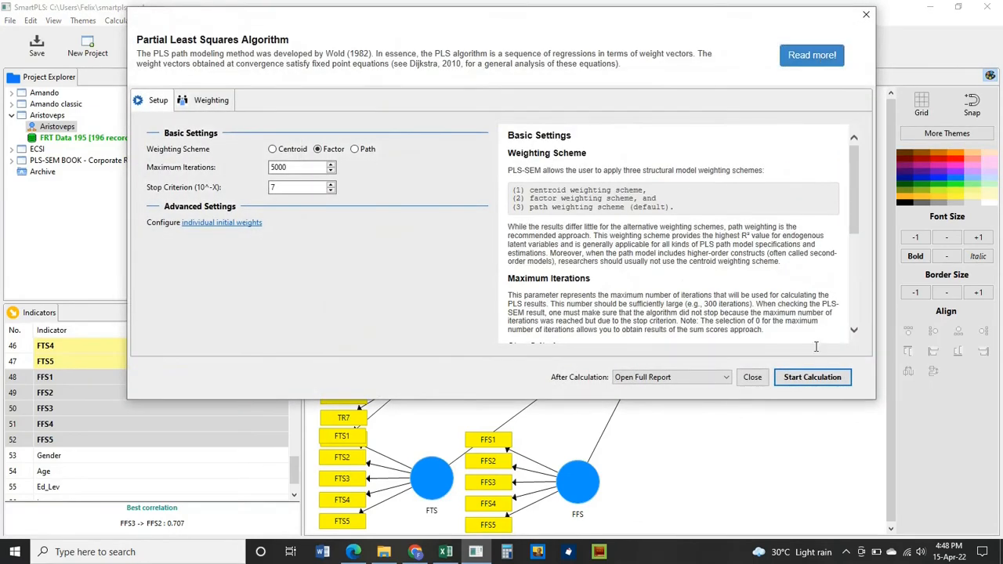
left_click(814, 377)
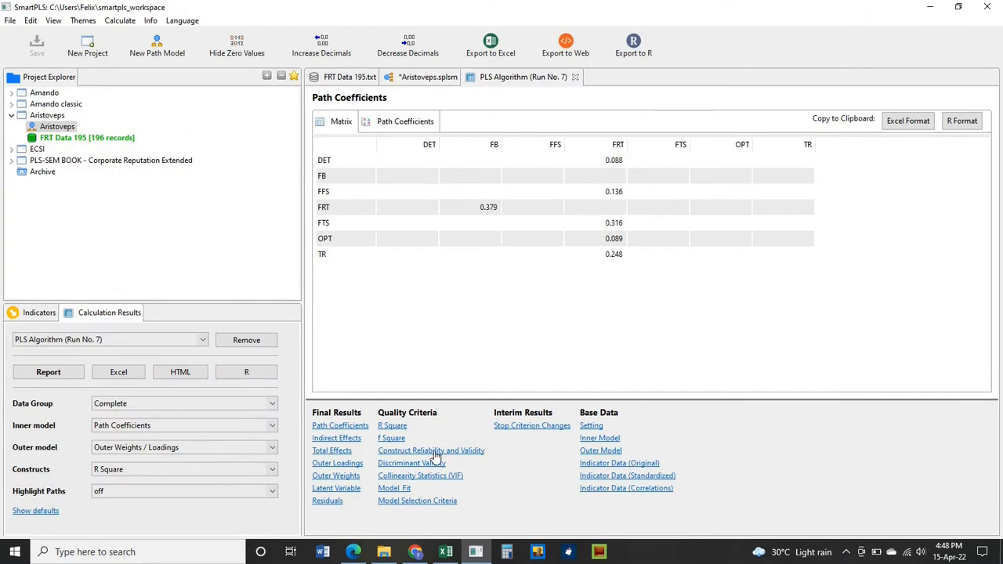
left_click(434, 451)
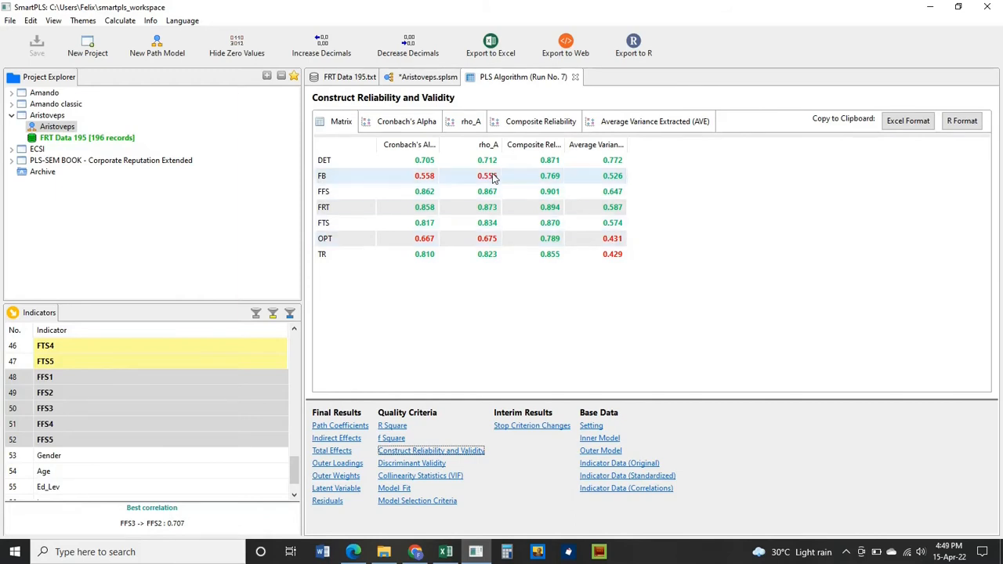
Step: Return to the path model and delete indicators OPT2 and OPT10 from the OPT construct
left_click(428, 76)
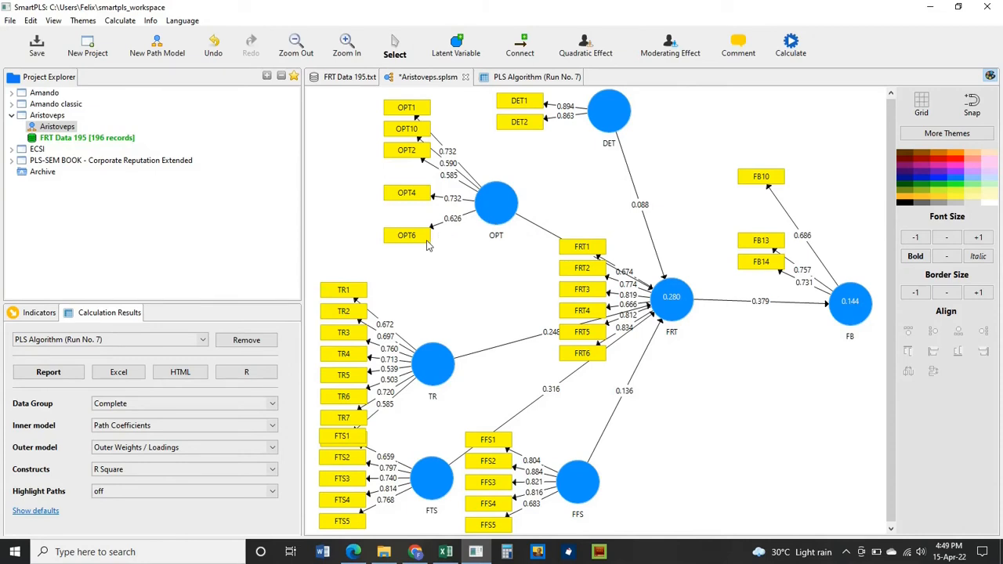
left_click(422, 154)
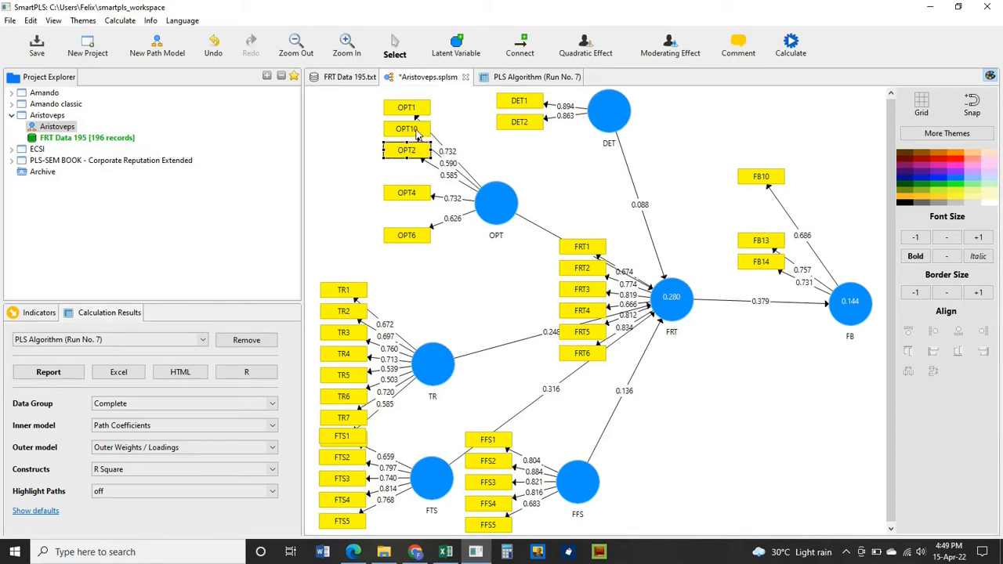
left_click(416, 134, "ctrl")
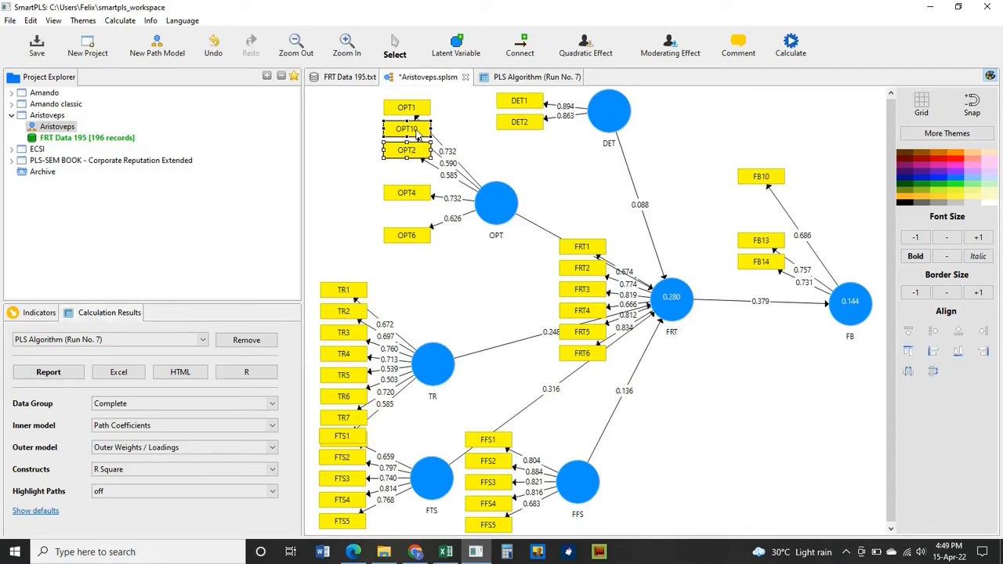
right_click(418, 135)
left_click(438, 140)
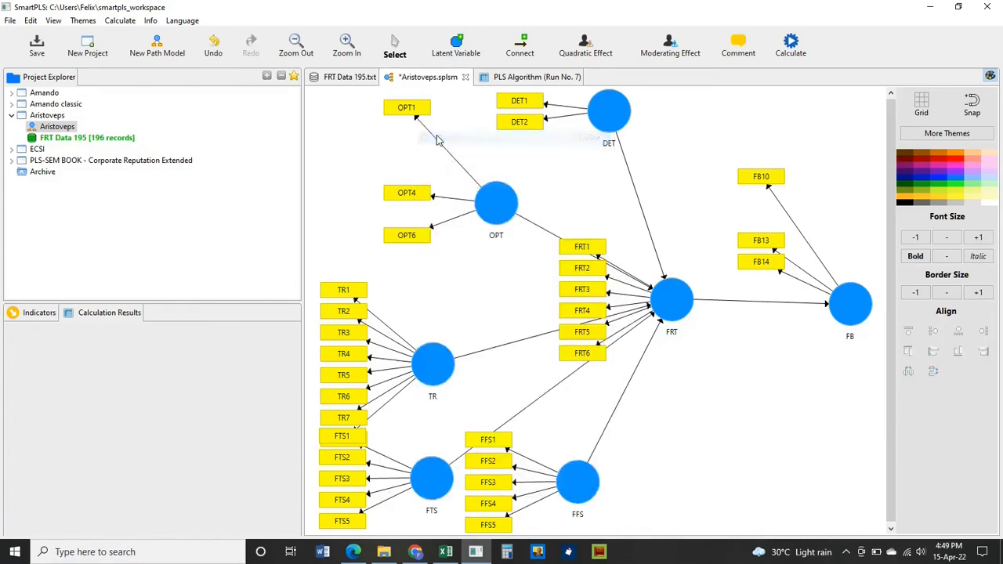
Step: Rerun the PLS Algorithm without OPT2 and OPT10 and check Construct Reliability and Validity for OPT
left_click(790, 44)
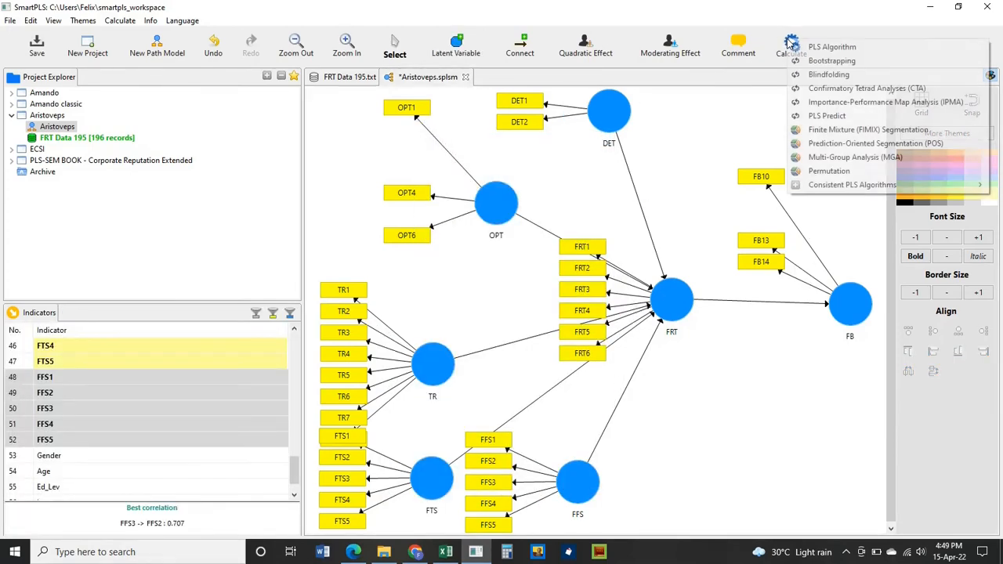
left_click(802, 49)
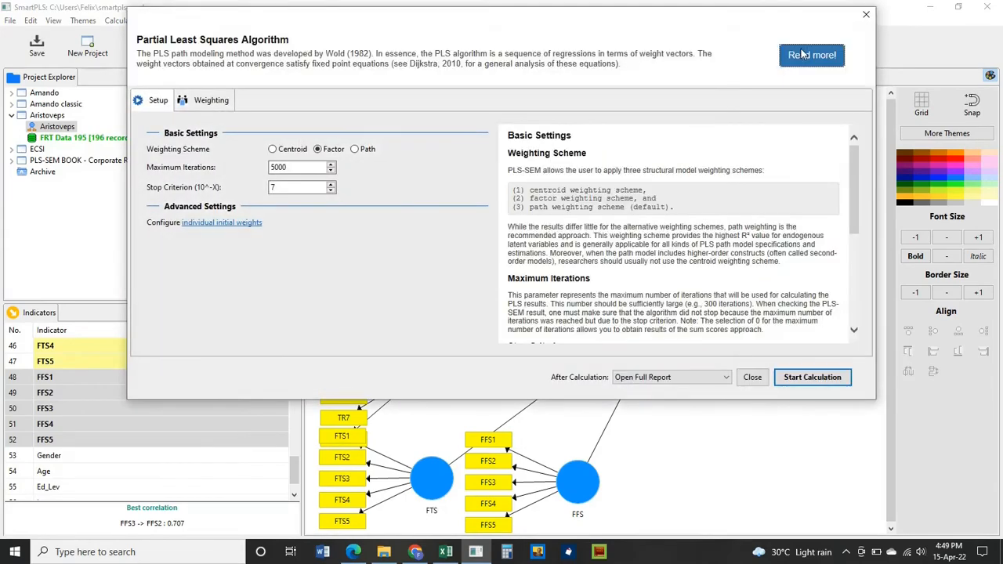
left_click(807, 377)
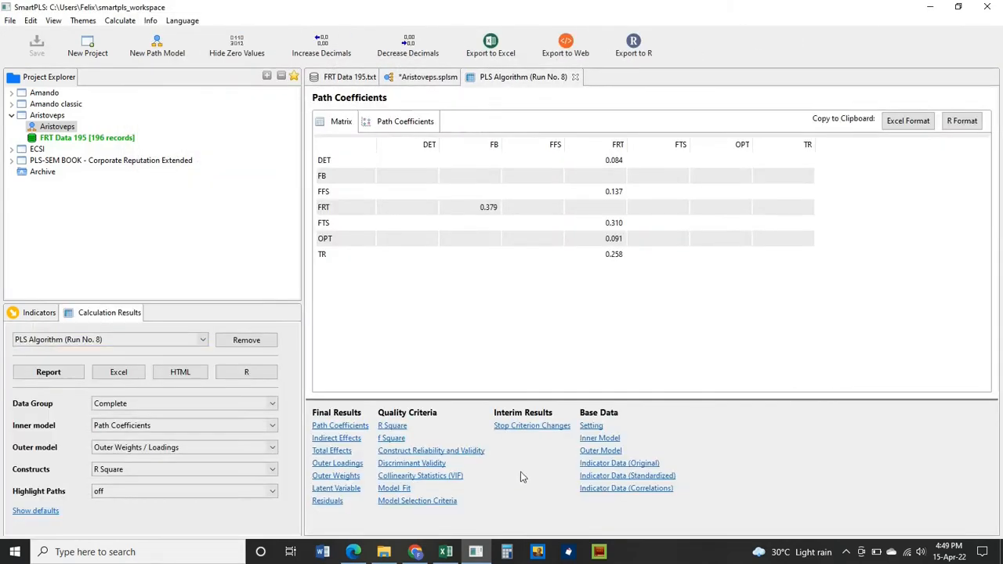
left_click(460, 452)
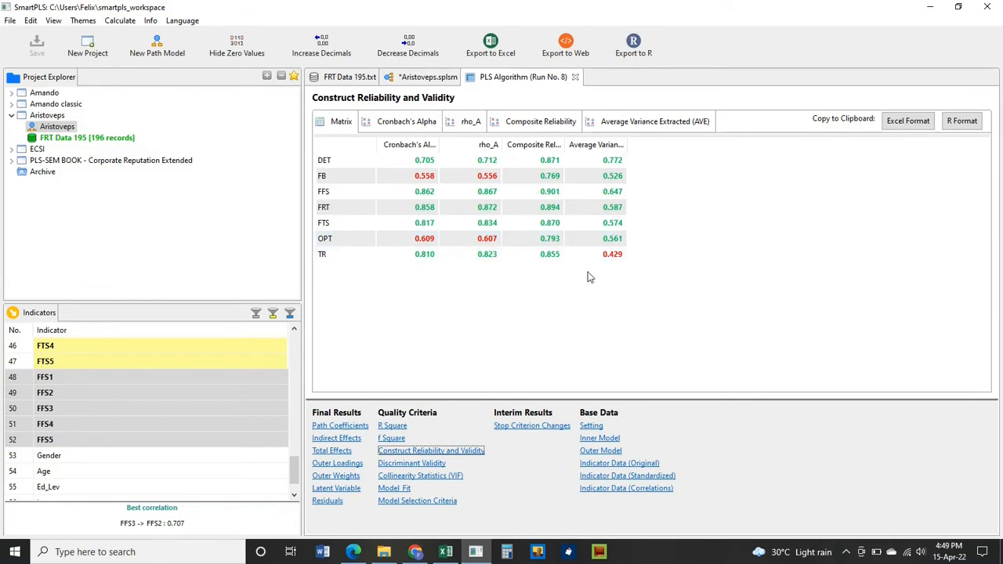
Step: Move the TR construct clear of the FTS indicators in the path model and delete its indicators TR5, TR6 and TR8
left_click(429, 78)
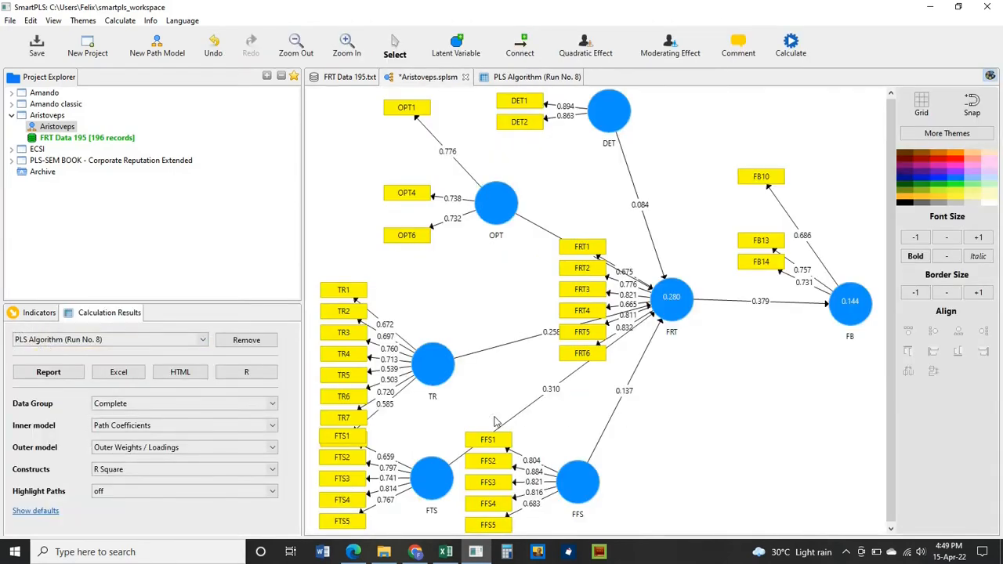
left_click_drag(435, 371, 452, 338)
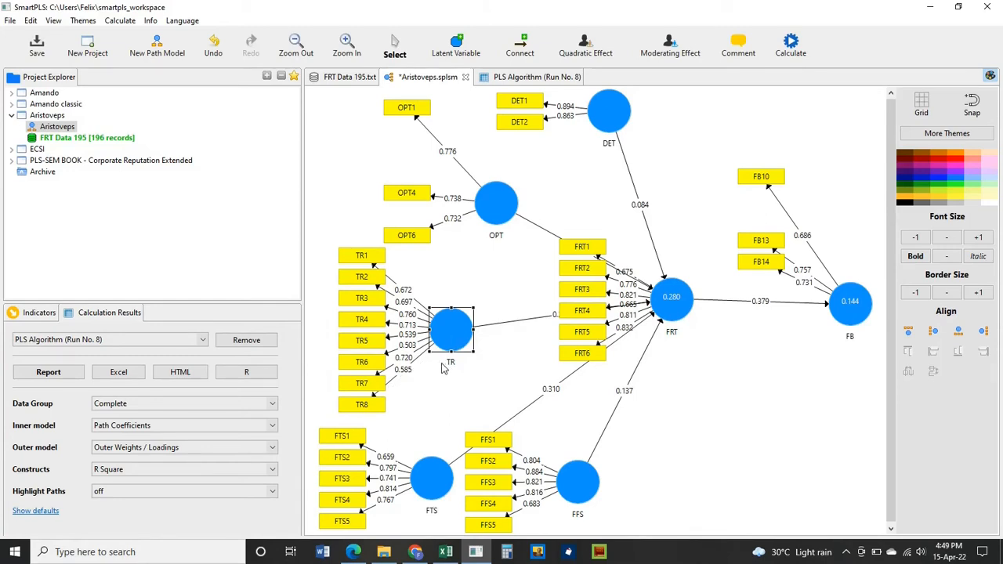
left_click(378, 402)
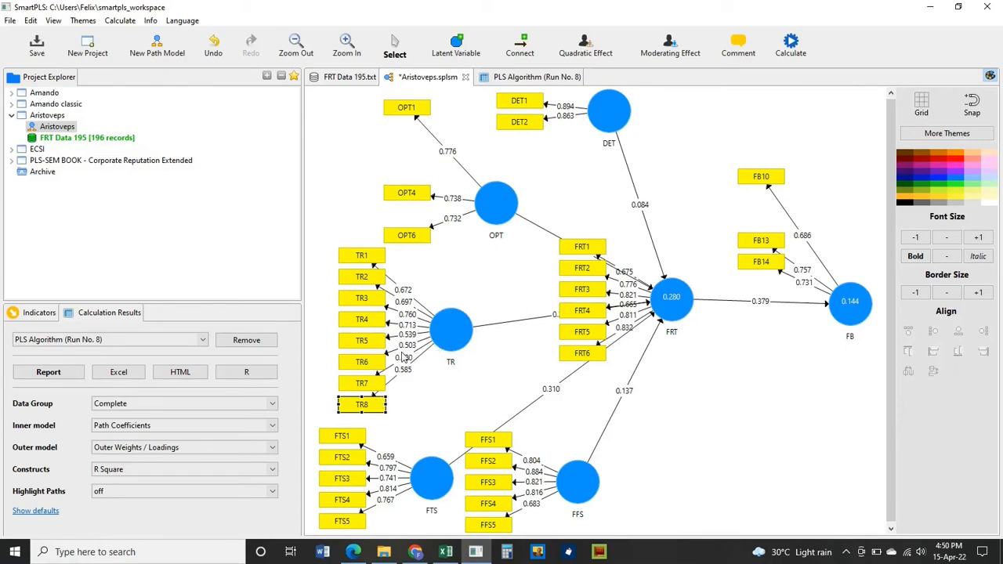
left_click(377, 366, "ctrl")
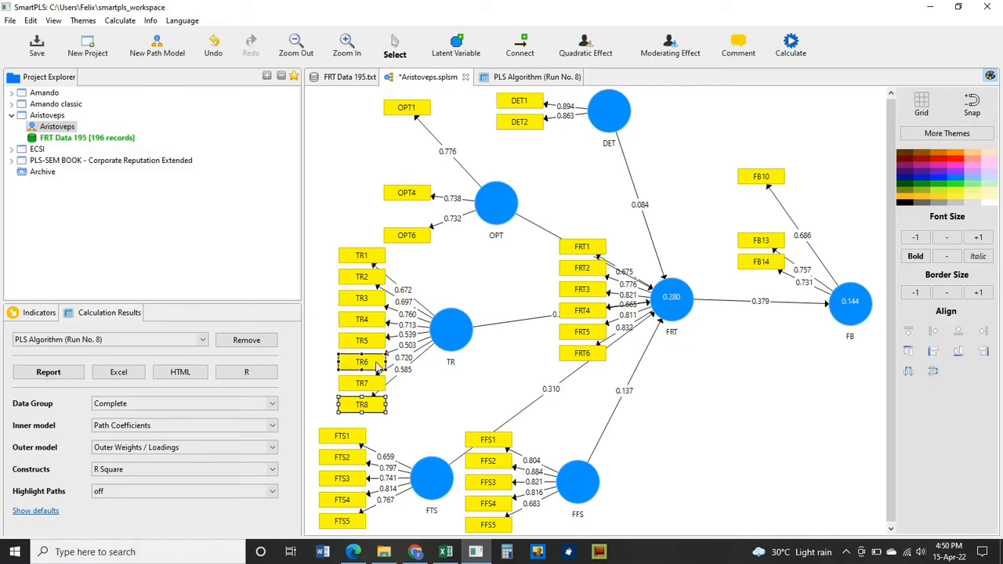
left_click(377, 345, "ctrl")
right_click(377, 344)
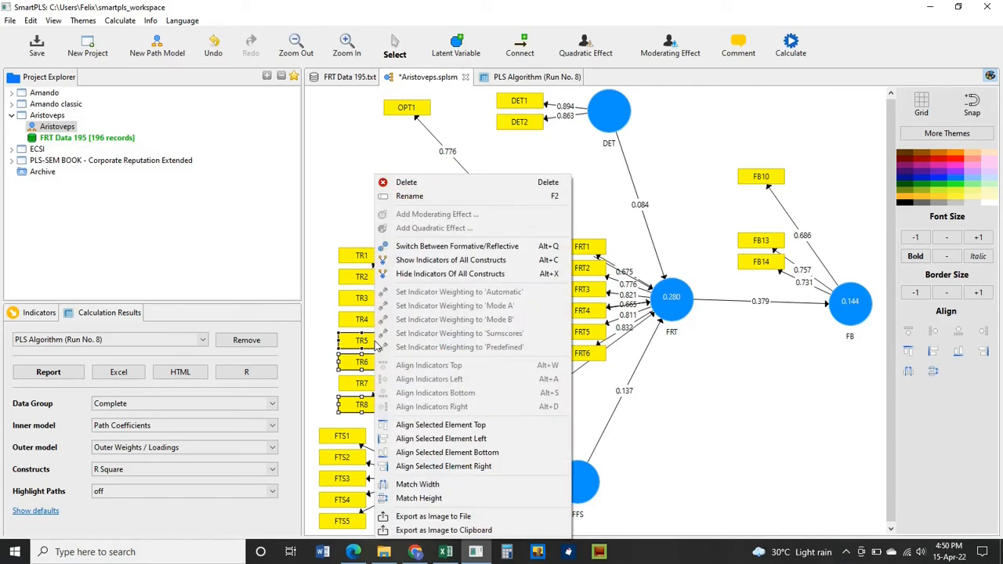
left_click(443, 185)
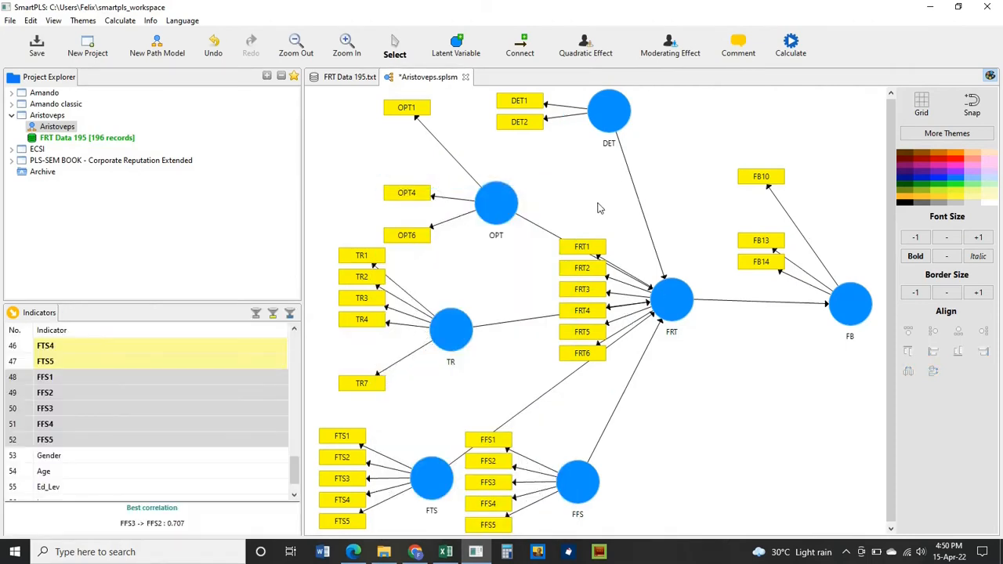
Step: Recalculate the PLS Algorithm without TR5, TR6 and TR8 and view the Construct Reliability and Validity results
left_click(797, 51)
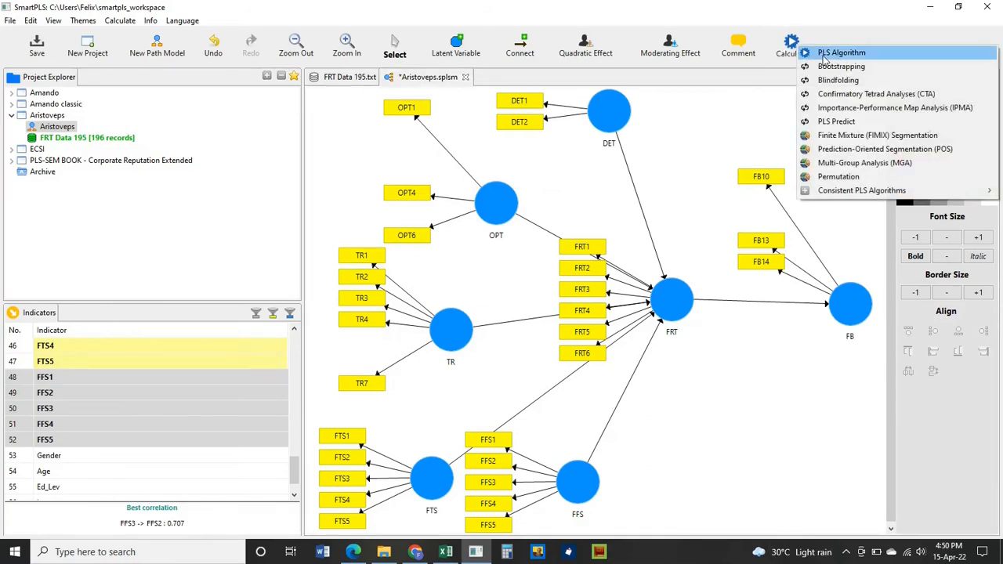
left_click(823, 55)
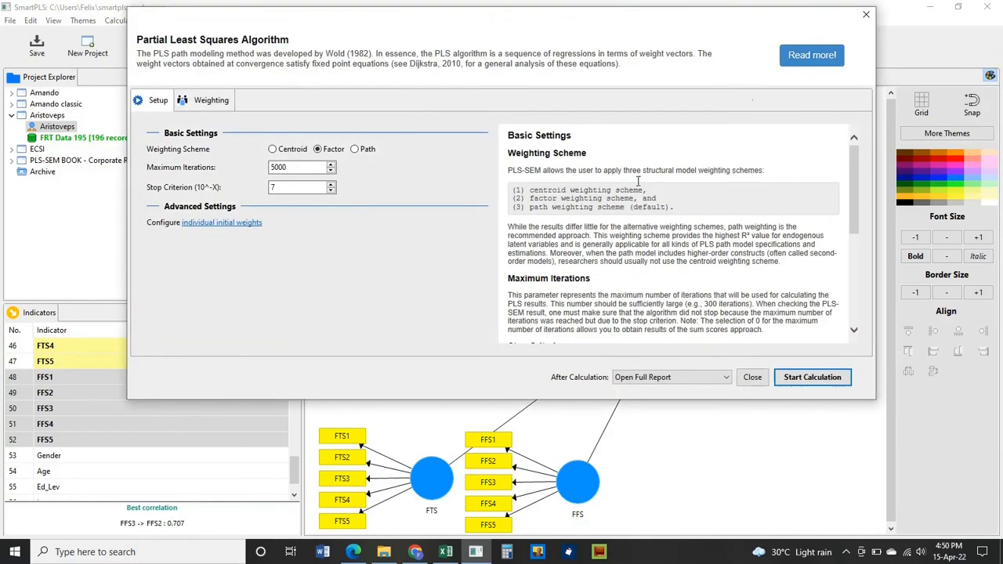
left_click(800, 378)
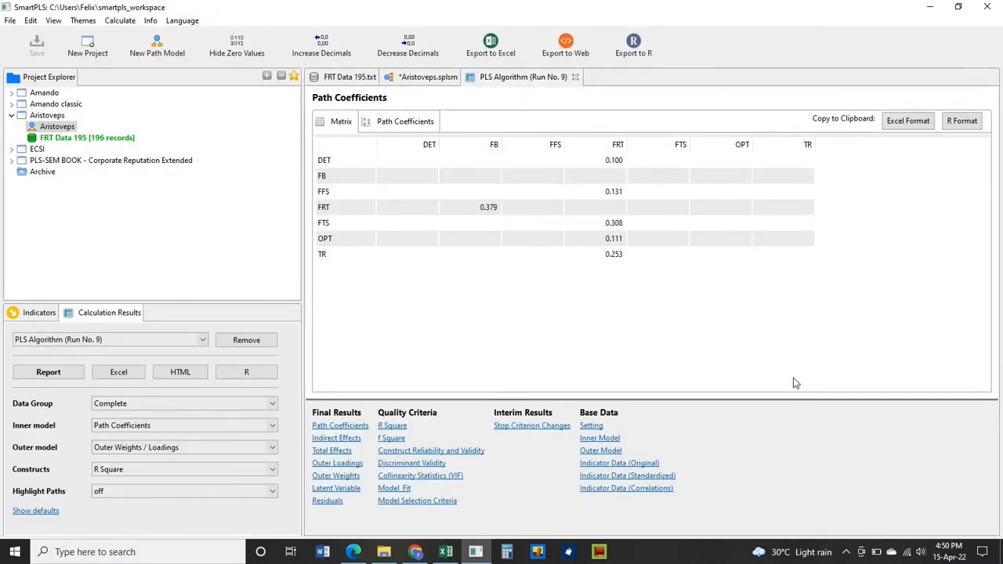
left_click(473, 451)
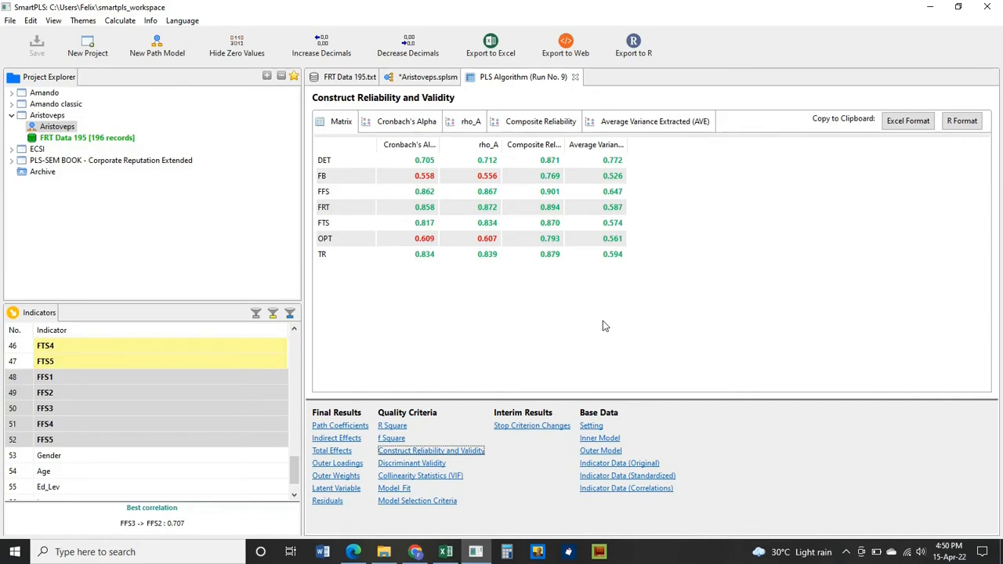
Step: Examine discriminant validity using the Fornell-Larcker Criterion and the Heterotrait-Monotrait Ratio (HTMT) matrix
left_click(411, 464)
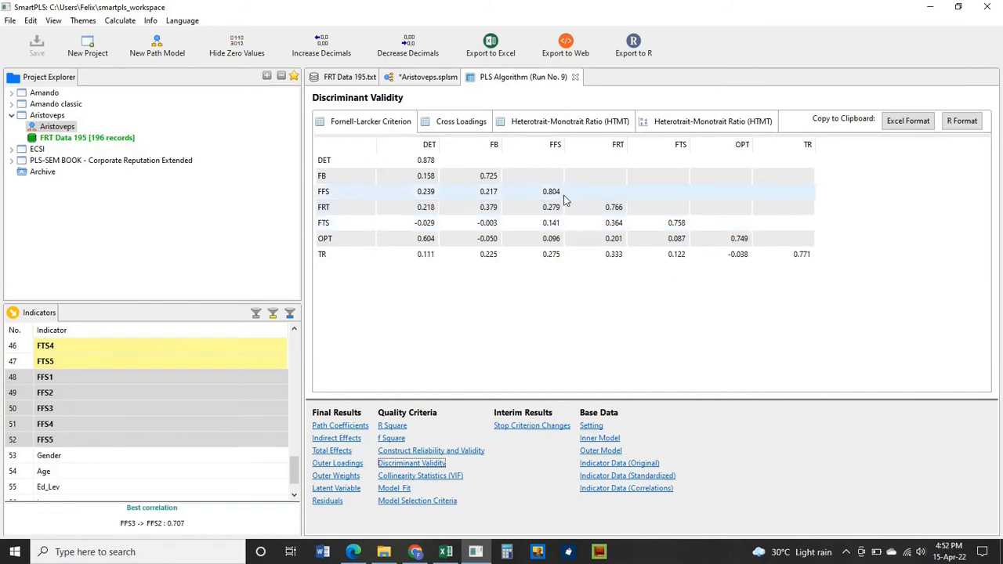
left_click(602, 121)
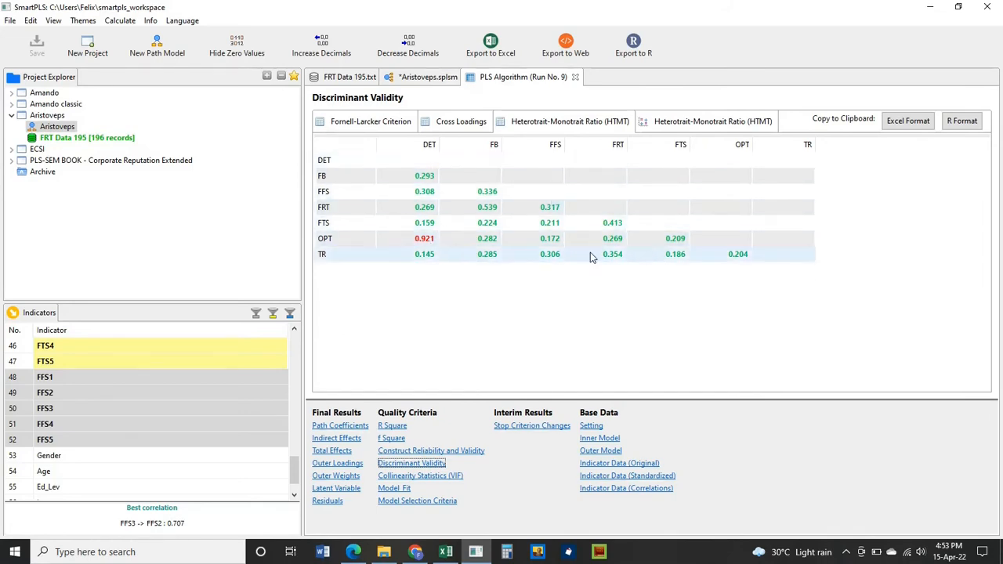
left_click(387, 127)
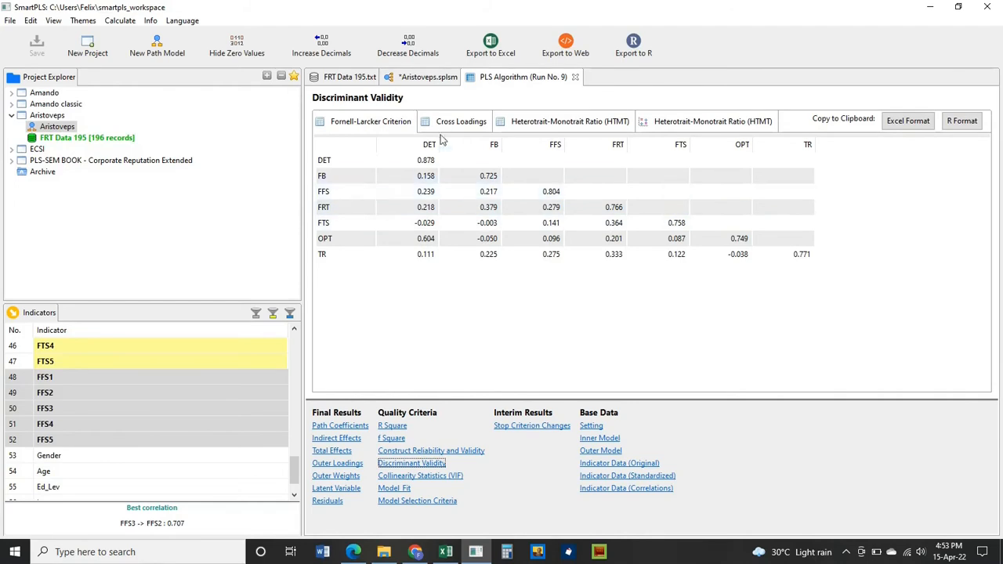
Step: Run Complete Bootstrapping on the path model with 5000 subsamples, the bias-corrected and accelerated method, and a two-tailed test at 0.05
left_click(428, 78)
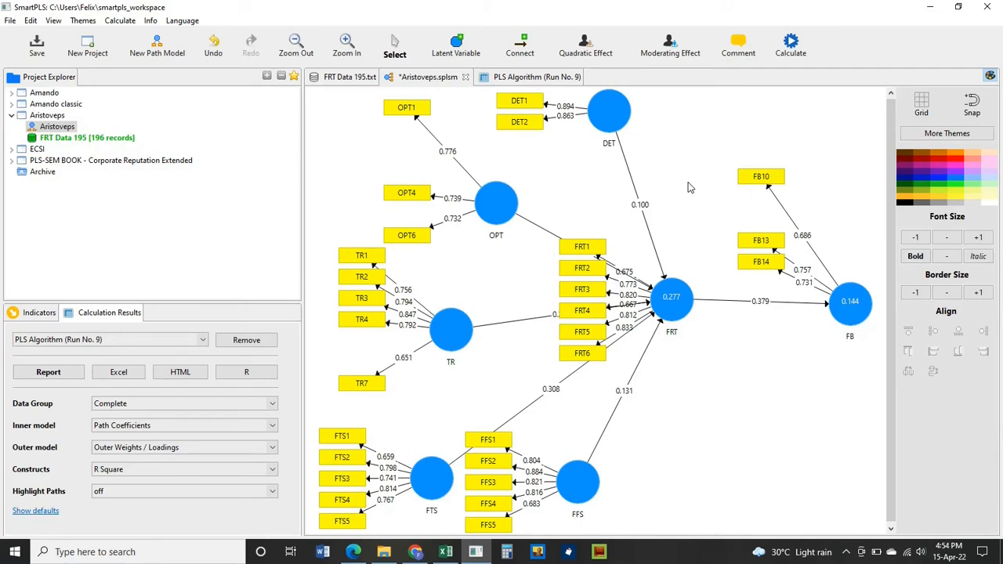
left_click(791, 47)
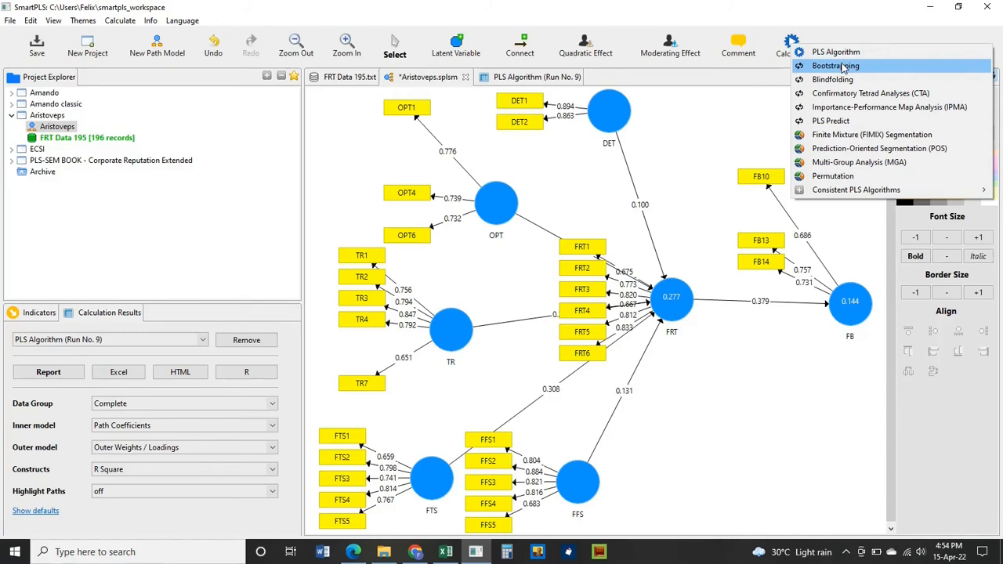
left_click(837, 66)
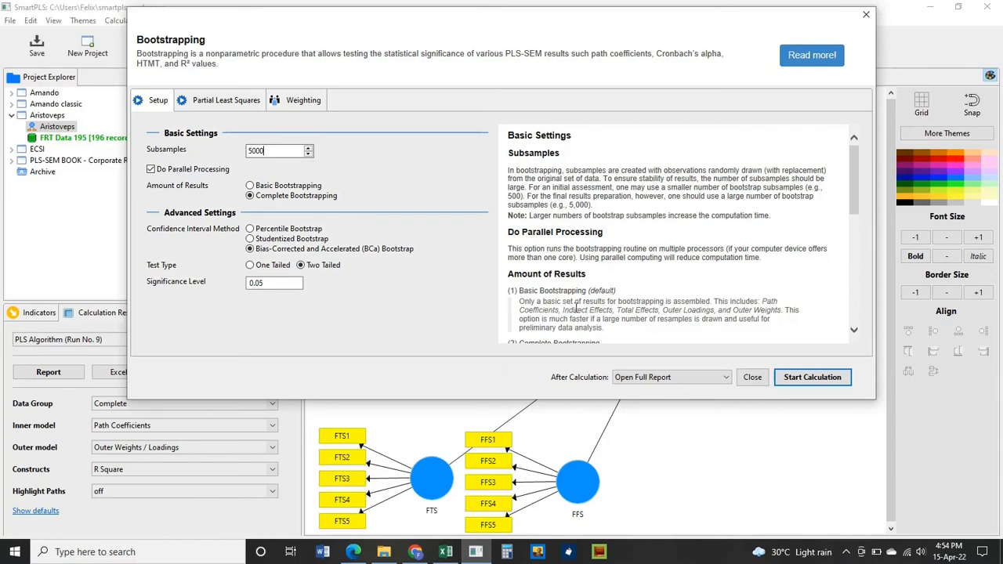
left_click(796, 379)
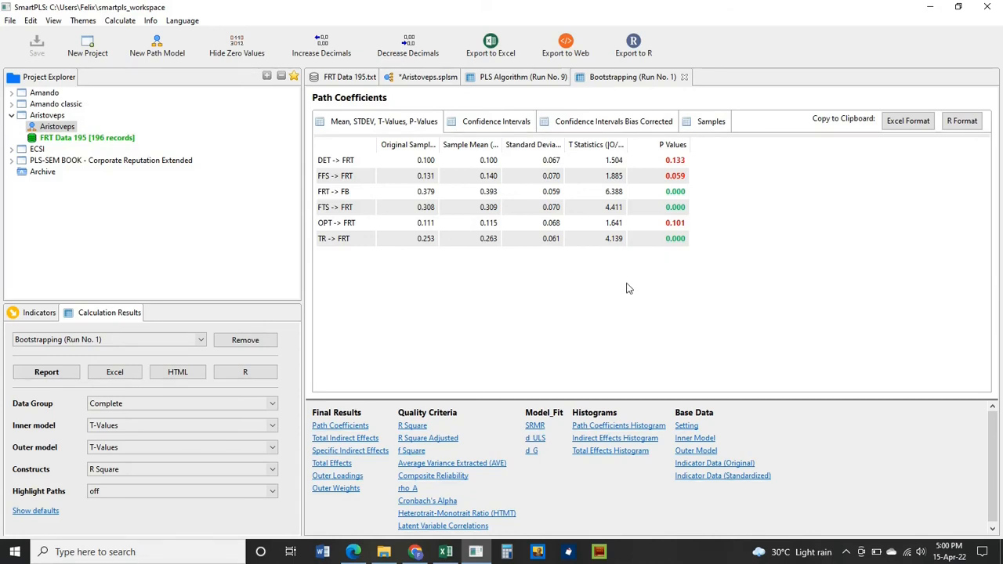
Step: Run Blindfolding on the Aristoveps path model with an omission distance of 8
left_click(428, 77)
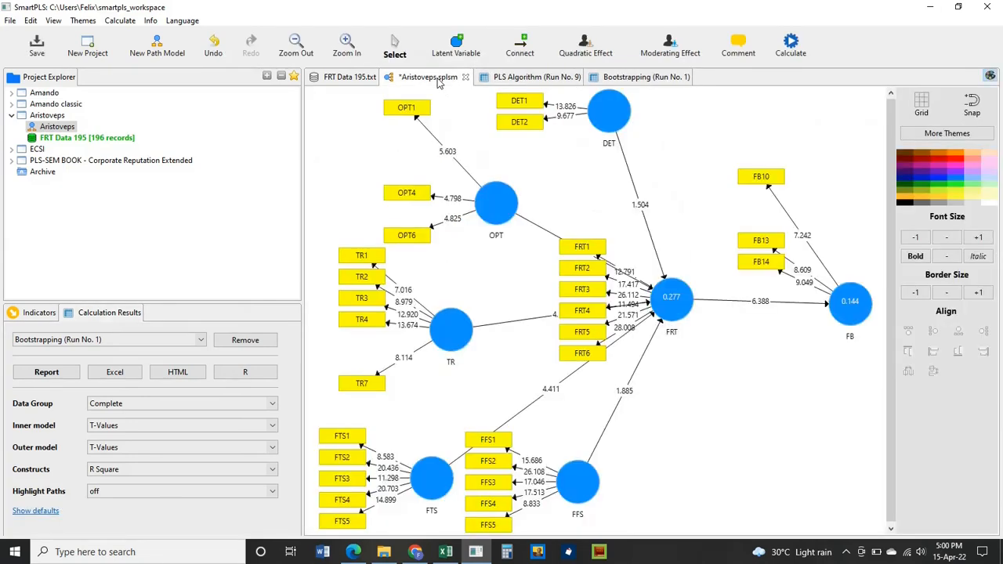
left_click(790, 41)
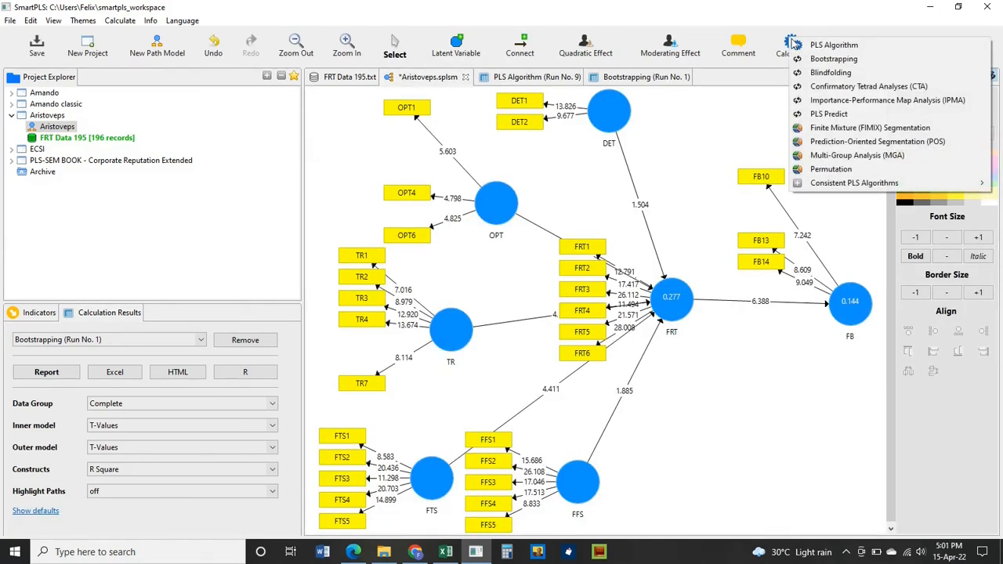
left_click(817, 73)
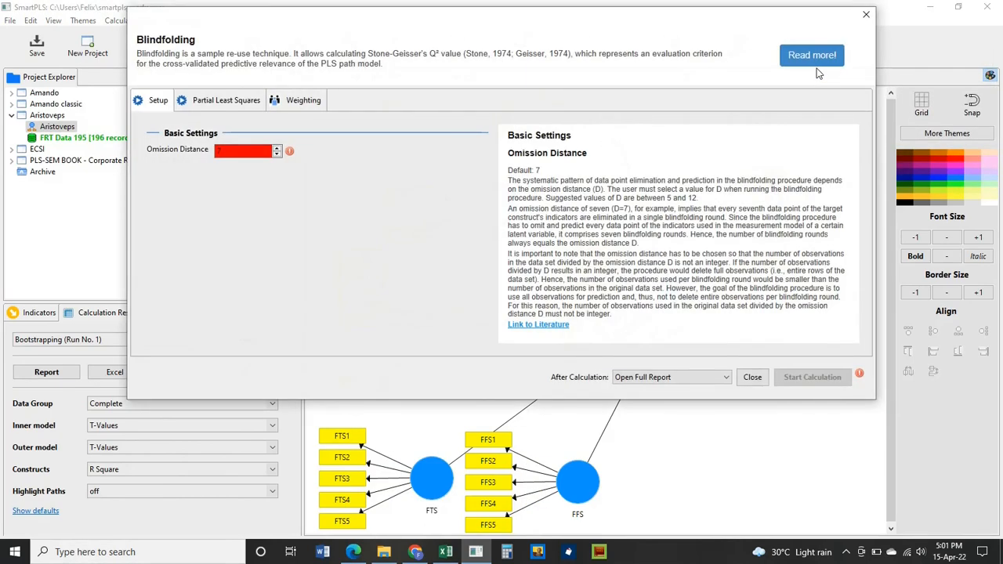
left_click(276, 148)
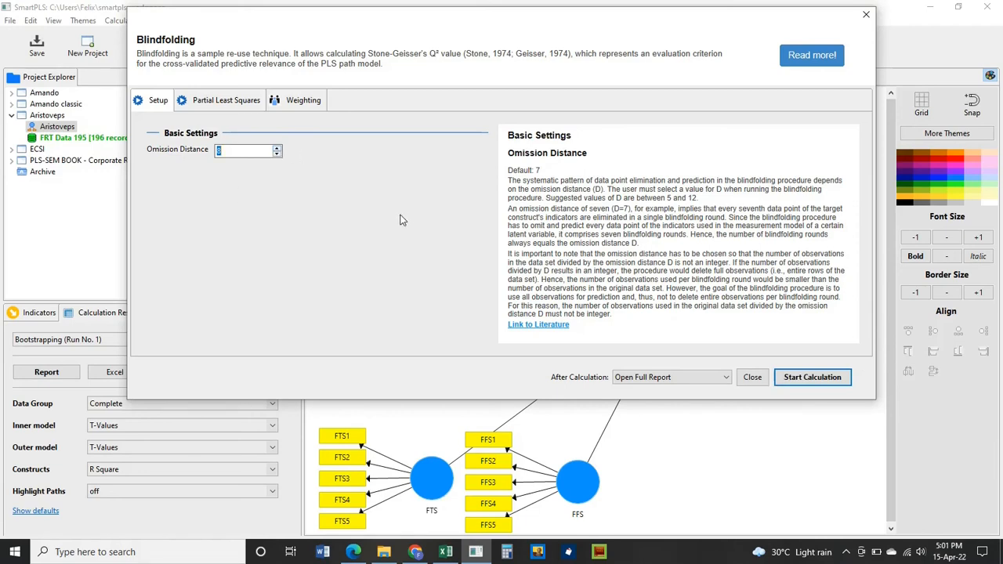
left_click(795, 383)
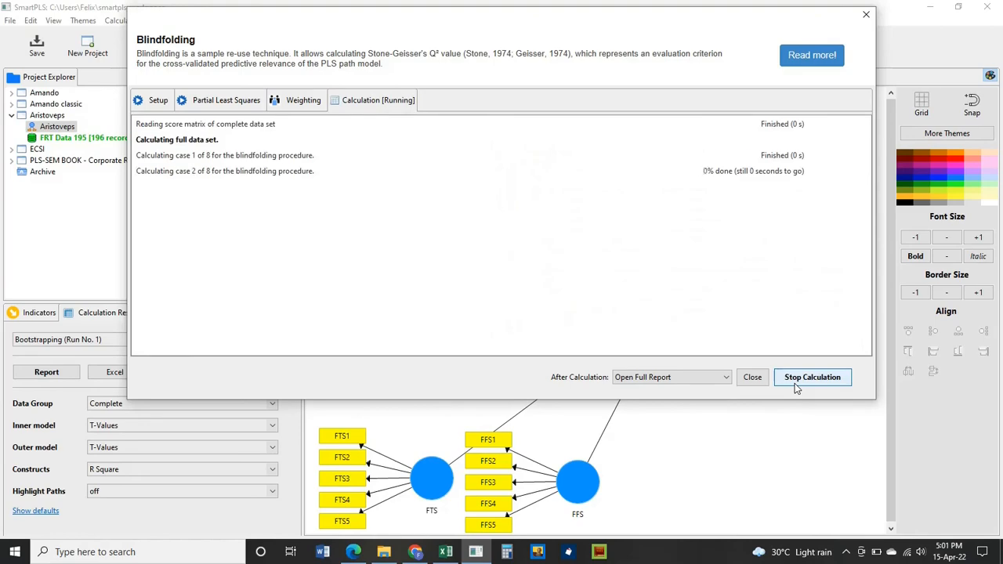